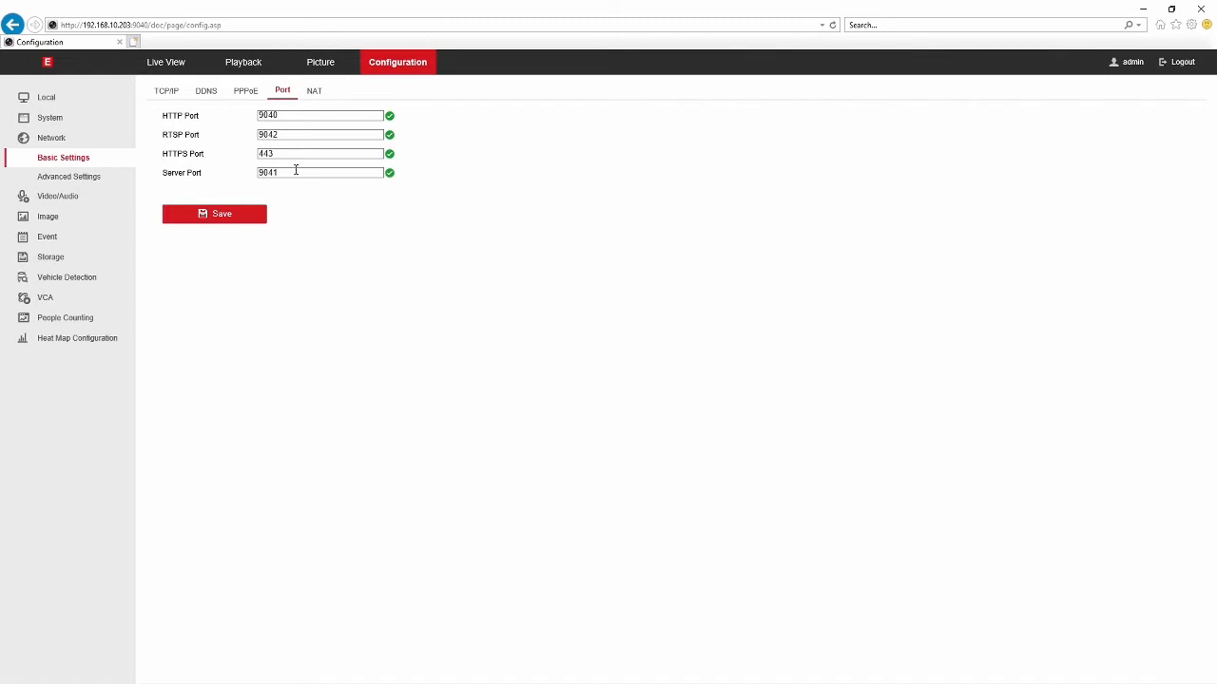
Review the recorder's Server, RTSP, HTTP and HTTPS port settings.
left_click_drag(297, 172, 245, 169)
left_click(310, 228)
left_click_drag(302, 134, 233, 133)
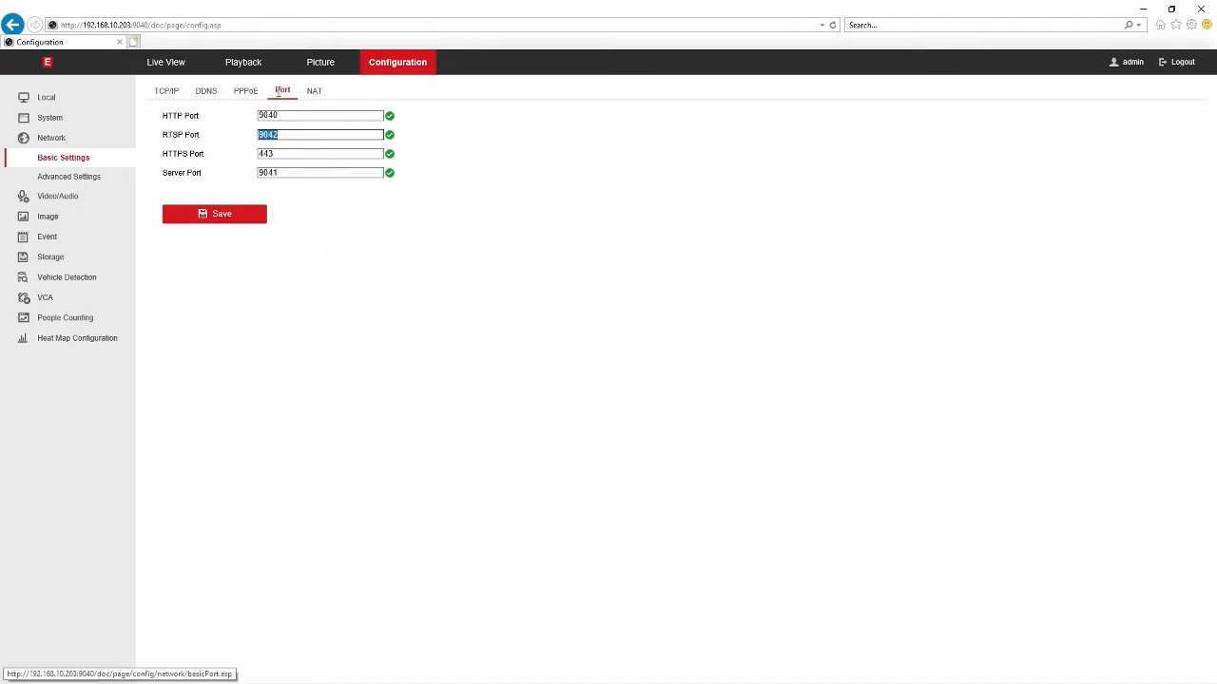
left_click_drag(288, 115, 244, 110)
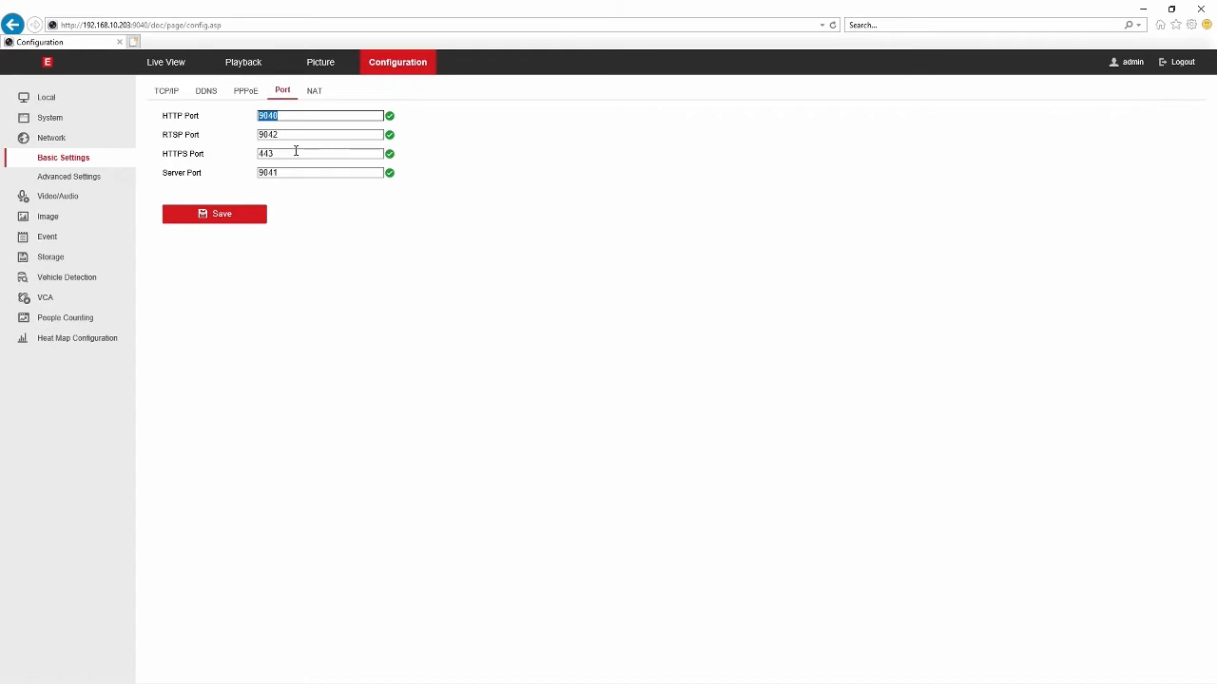
left_click_drag(296, 153, 236, 154)
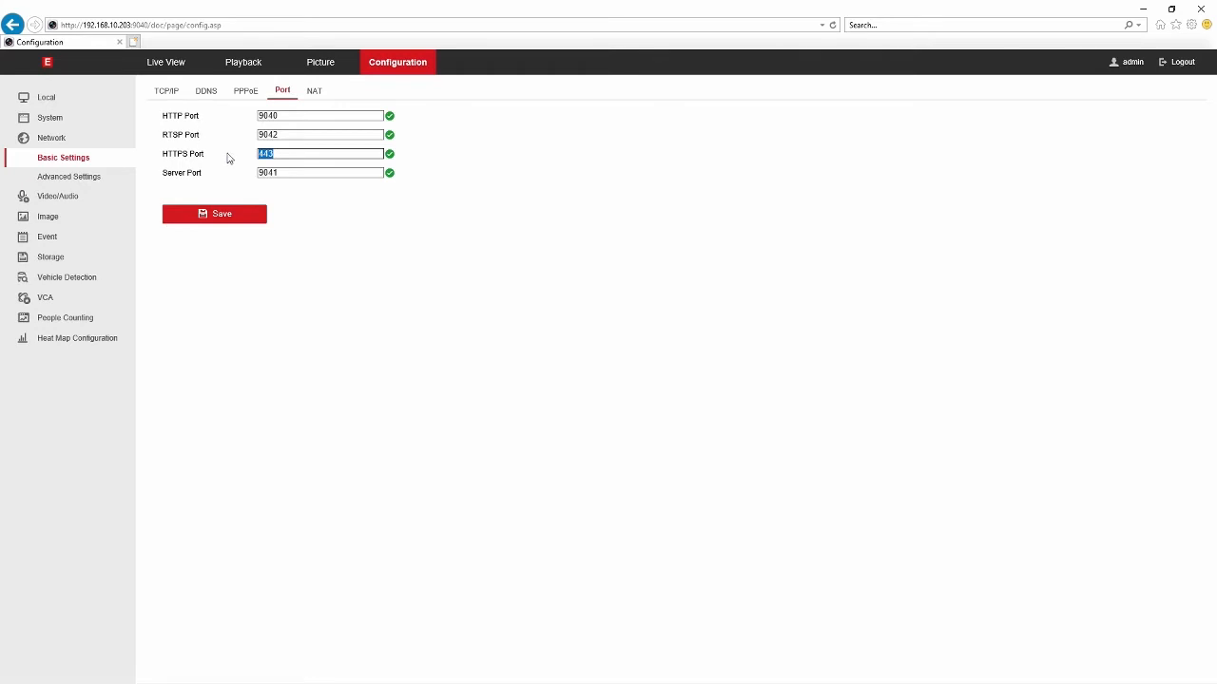
Open the recorder's TCP/IP settings and examine its IPv4 address and IPv4 default gateway.
left_click(172, 90)
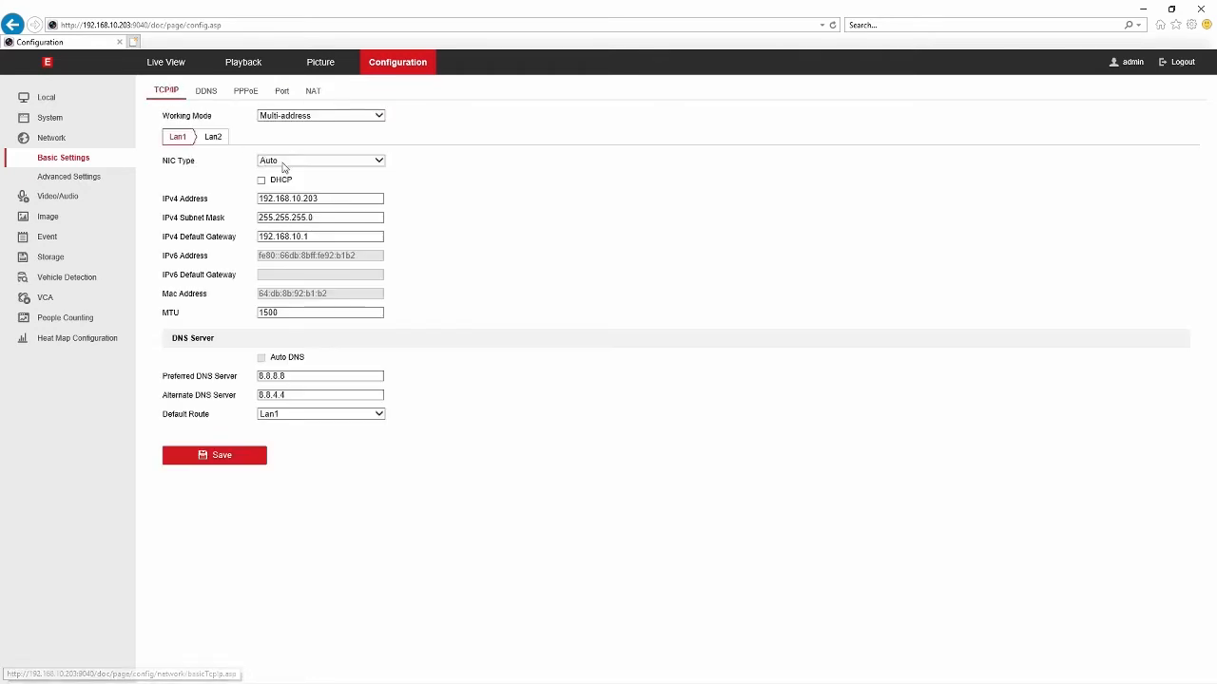
left_click_drag(321, 198, 200, 195)
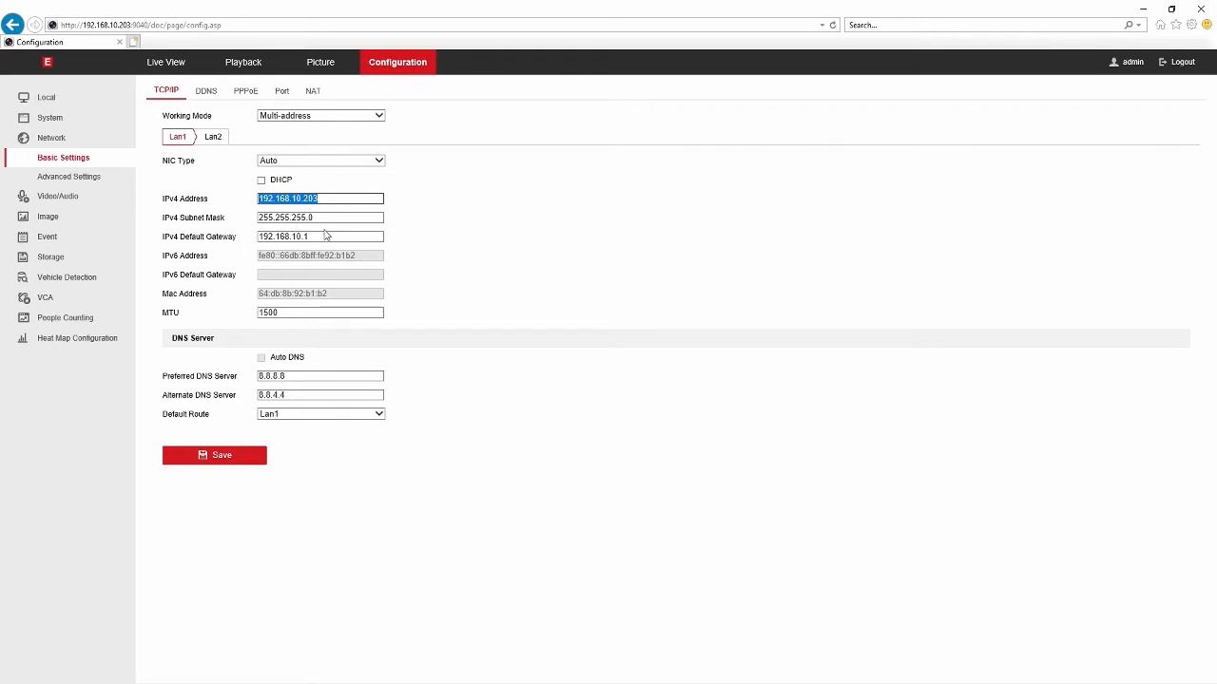
left_click(326, 236)
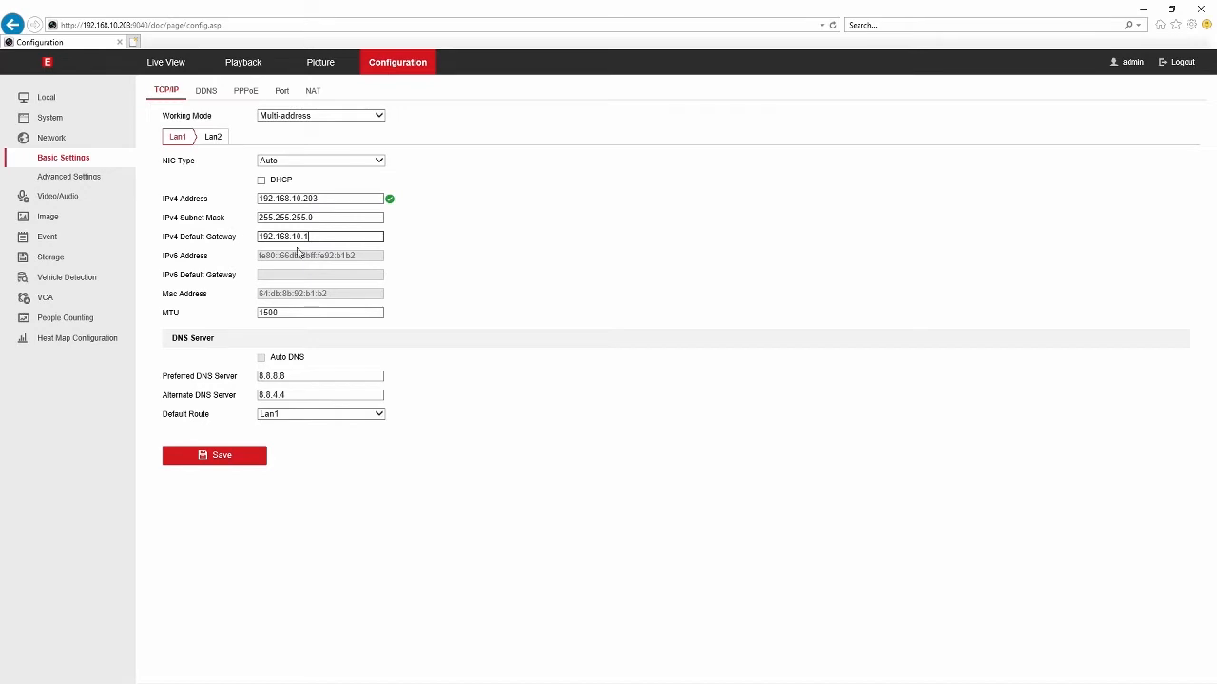
left_click_drag(315, 237, 229, 234)
left_click(216, 234)
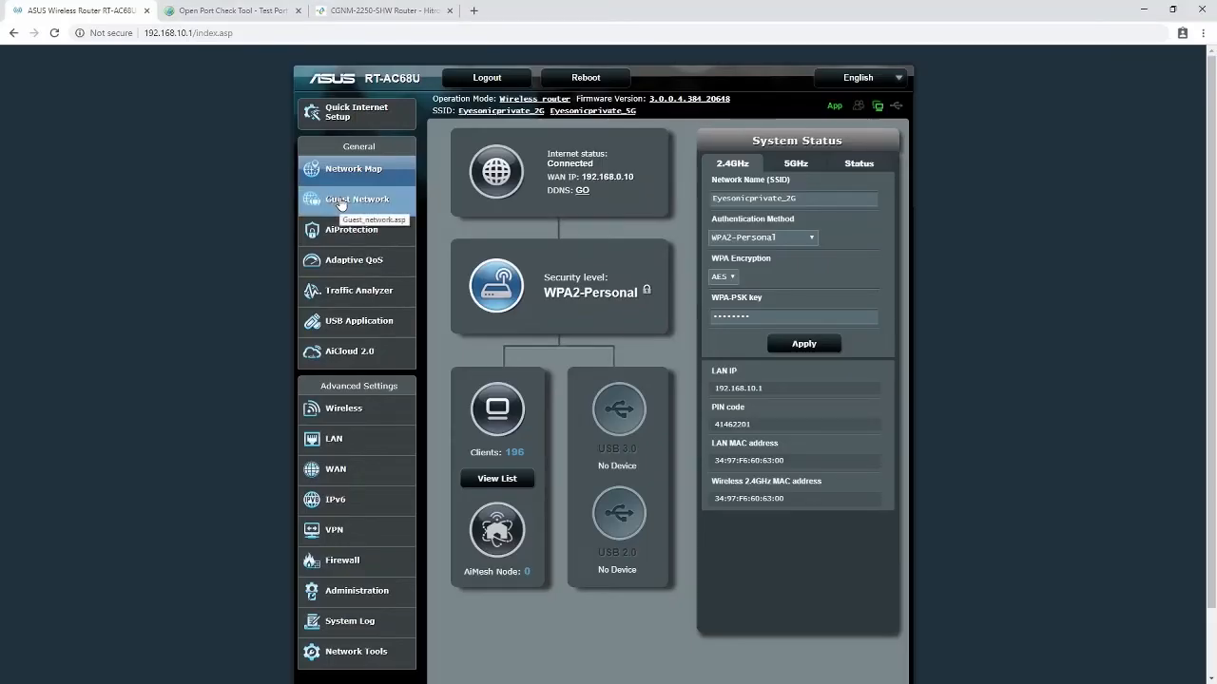
Open the Virtual Server / Port Forwarding page in the ASUS router's WAN settings.
left_click(387, 470)
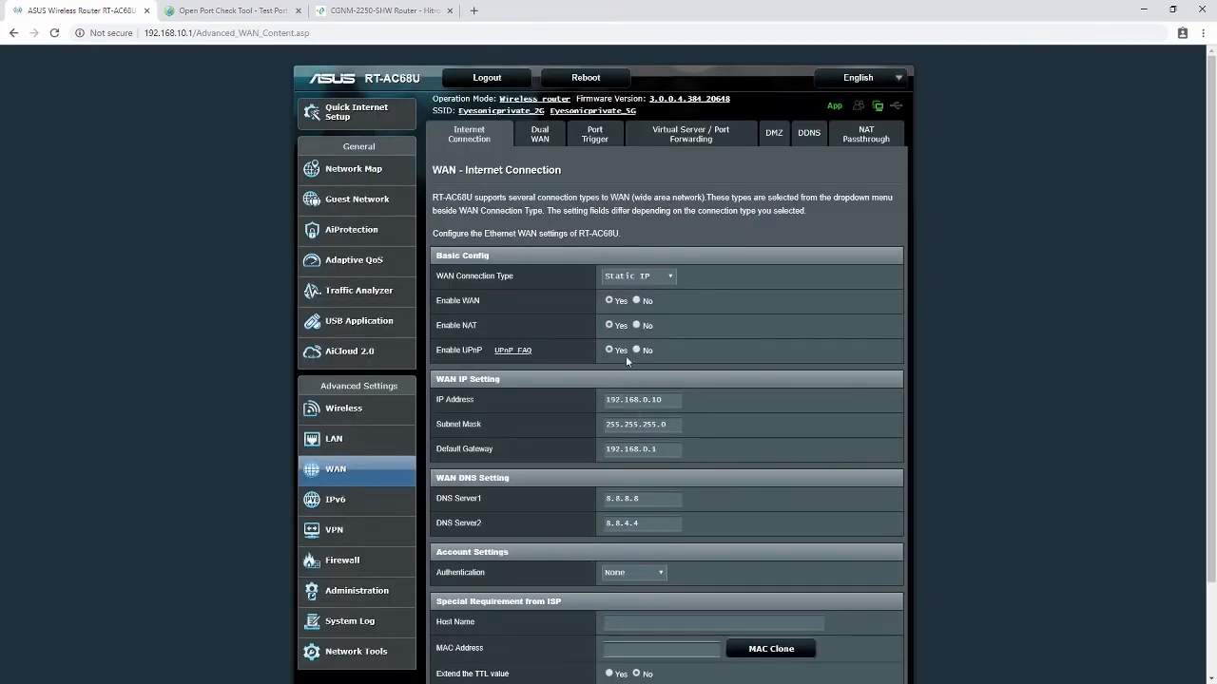
left_click(687, 142)
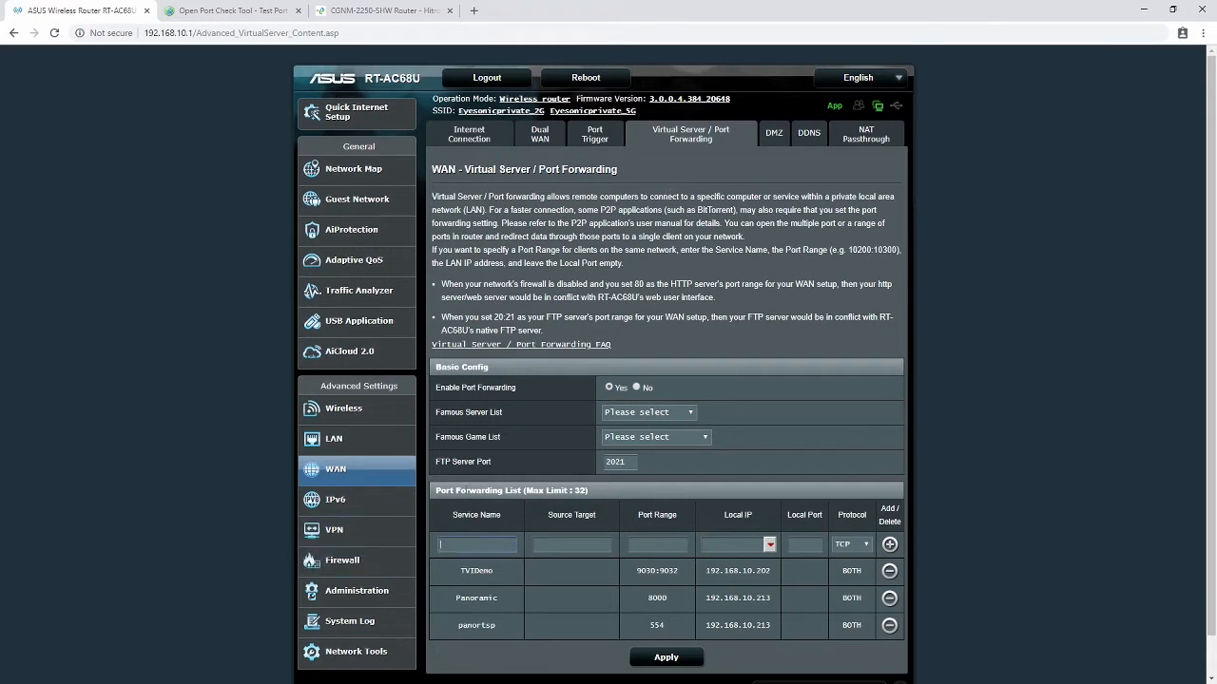
Add a port forwarding rule named NVR HTTP for port 9040 to 192.168.10.203 with protocol BOTH, and delete it again.
type("NVR HTTP")
key("Tab")
type("9040")
type("192.168")
type(".10.20")
key("Tab")
left_click(842, 544)
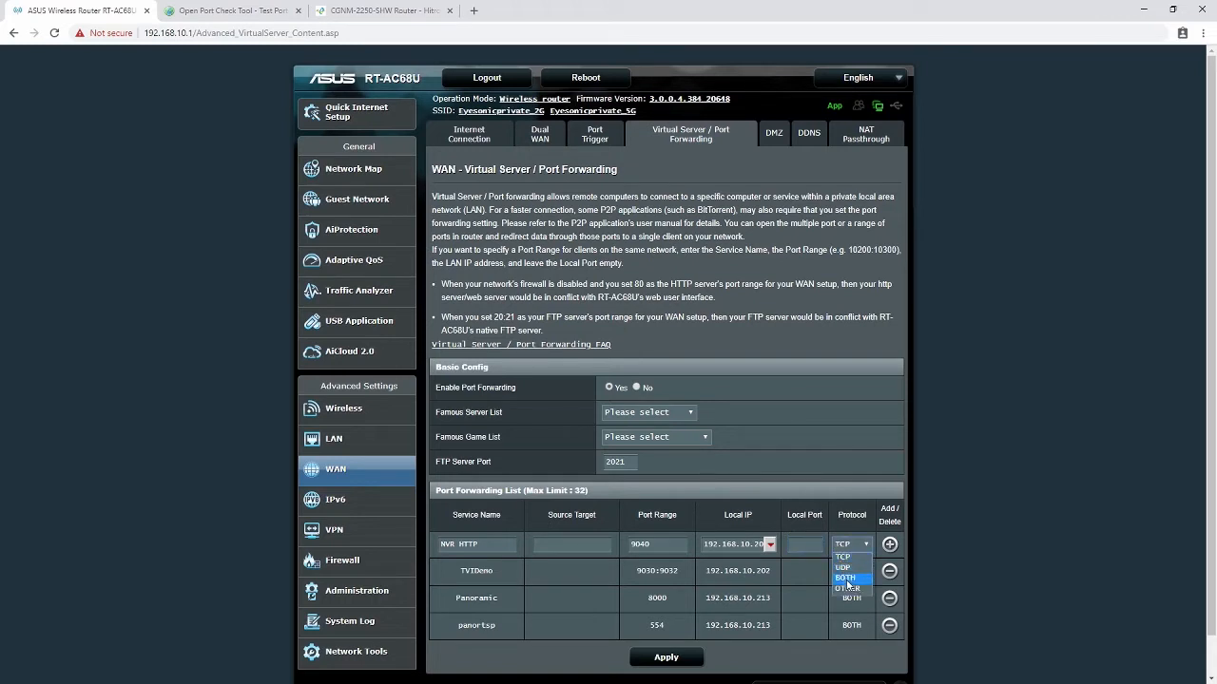
left_click(848, 578)
left_click(861, 547)
left_click(847, 578)
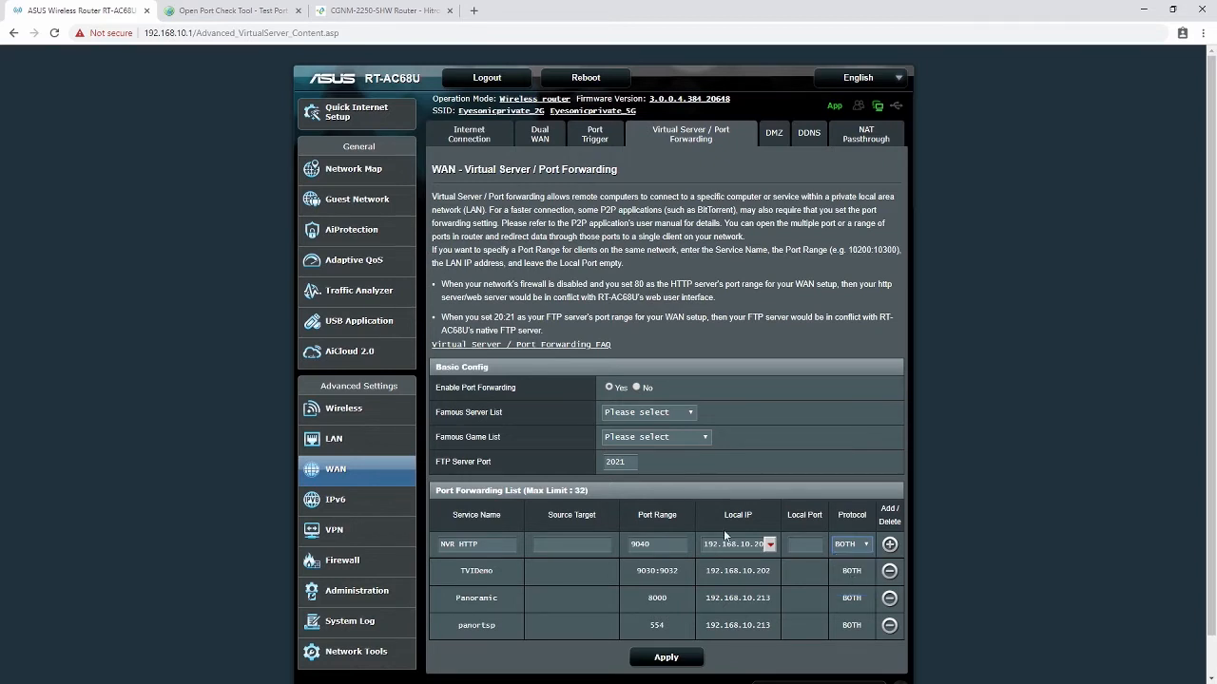
left_click(888, 543)
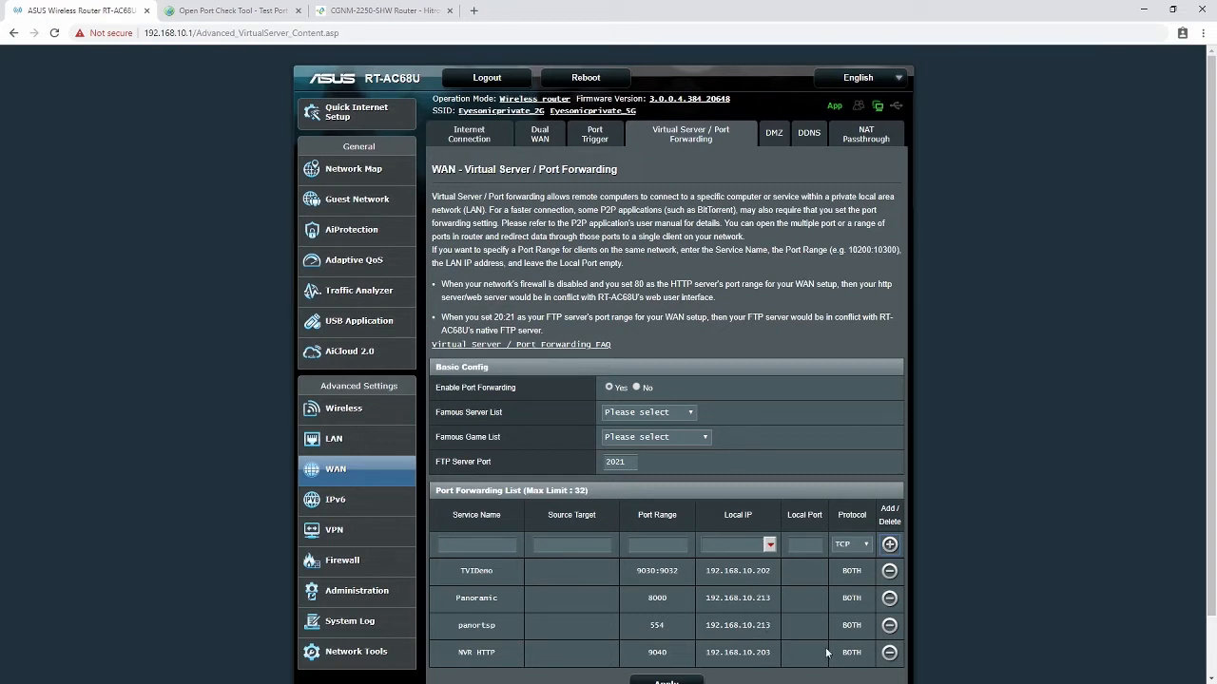
left_click(889, 654)
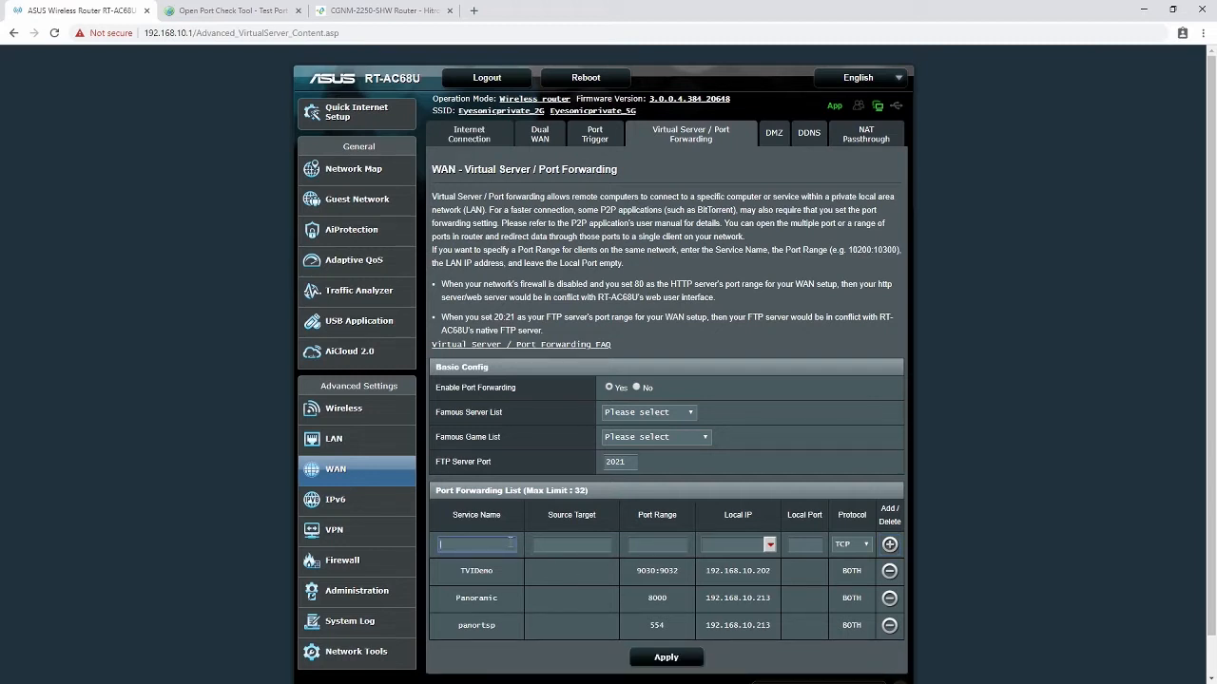
Add a port forwarding rule named IP Demo for ports 9040:9042 to 192.168.10.203 with protocol BOTH, and apply the list.
left_click(510, 543)
type("IP Demo")
key("Tab")
left_click(464, 542)
left_click(680, 549)
type("9040:9042")
left_click(749, 544)
type("192.168.10.203")
left_click(847, 549)
left_click(850, 576)
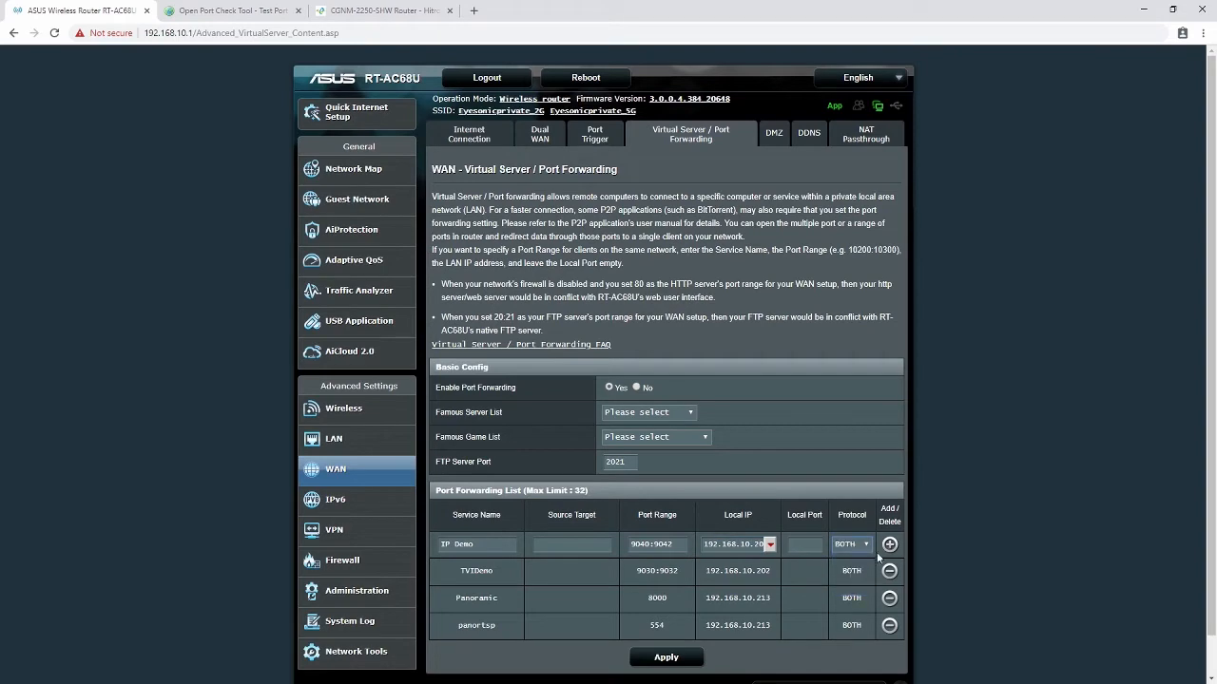
left_click(888, 543)
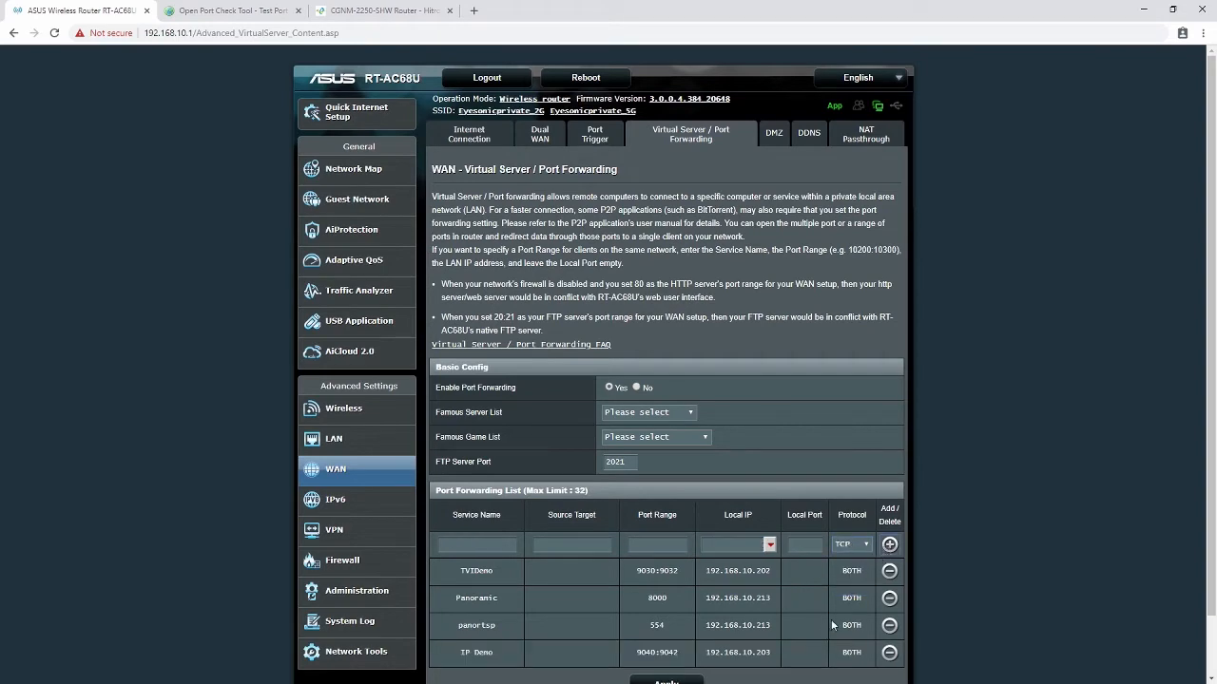
scroll(910, 567, "down", 2)
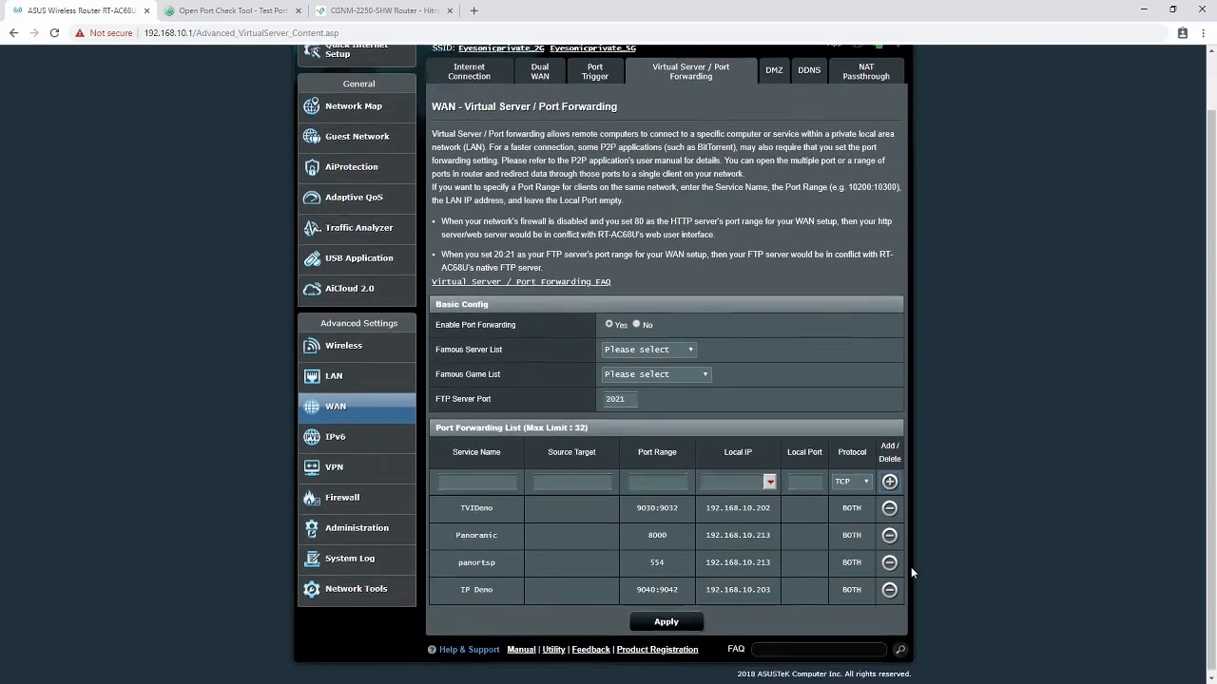
left_click(669, 622)
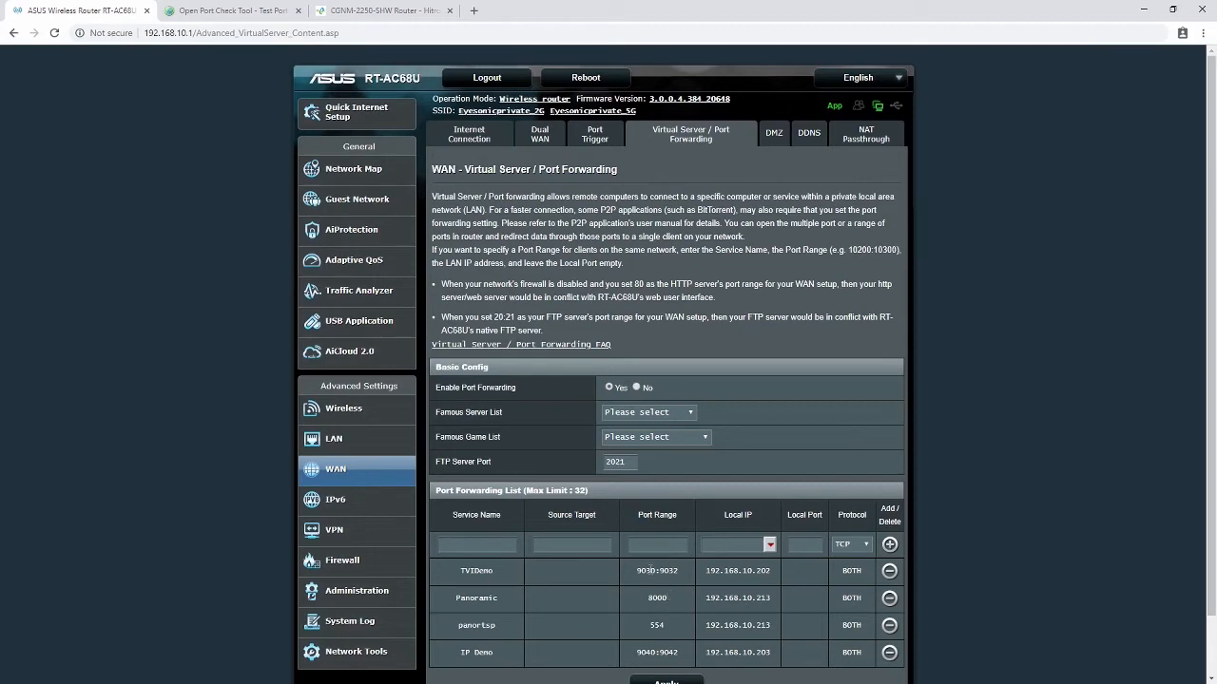
Check whether port 9040 is open on the external address with the online Port Forwarding Tester.
left_click(259, 12)
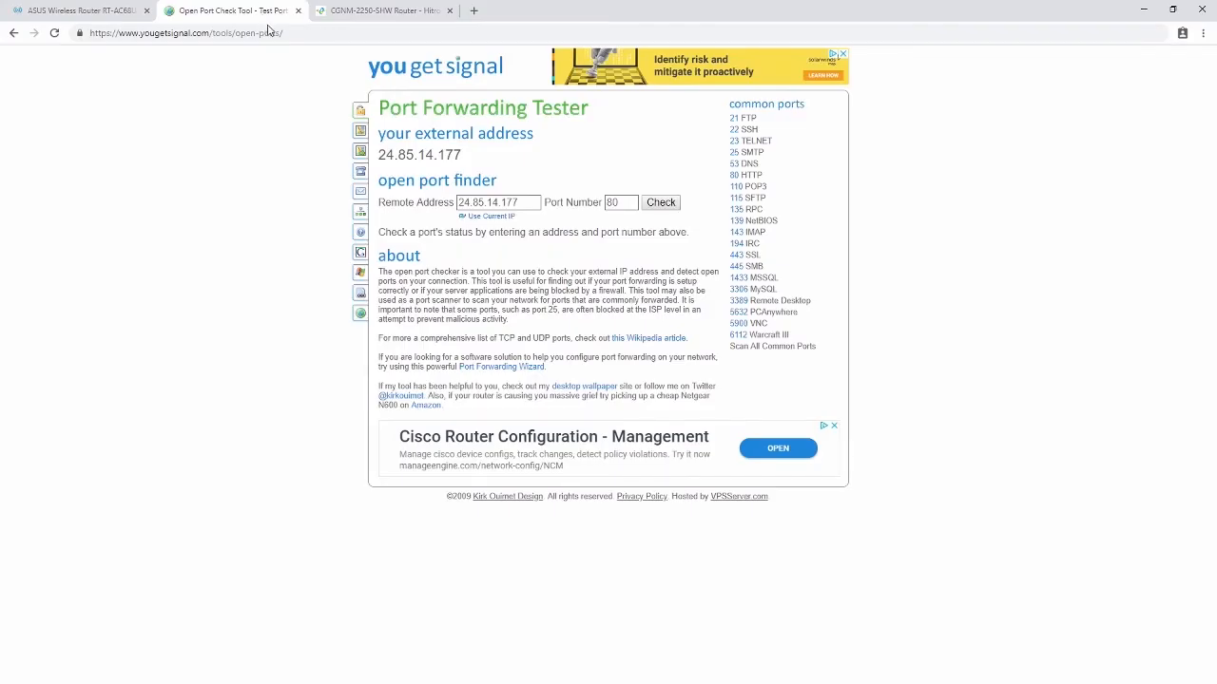
double_click(611, 201)
type("9040")
key("Return")
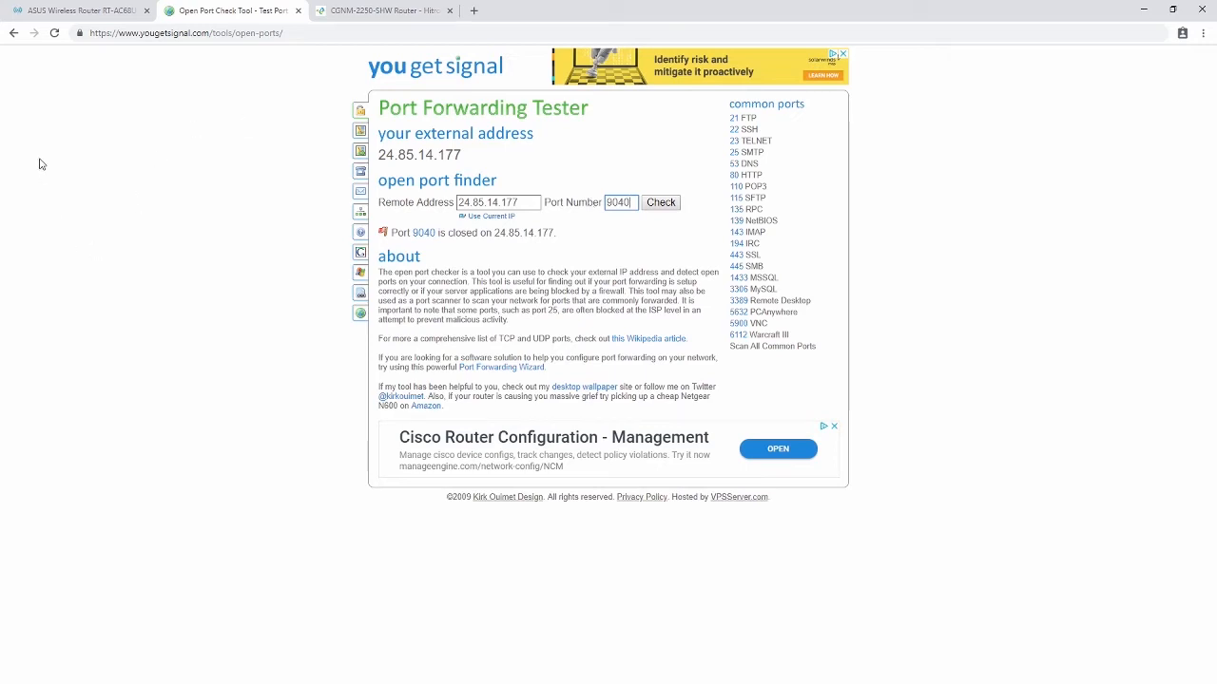
Compare the ASUS router's WAN IP address with the tester's external address, and examine the router's WAN default gateway.
left_click(34, 13)
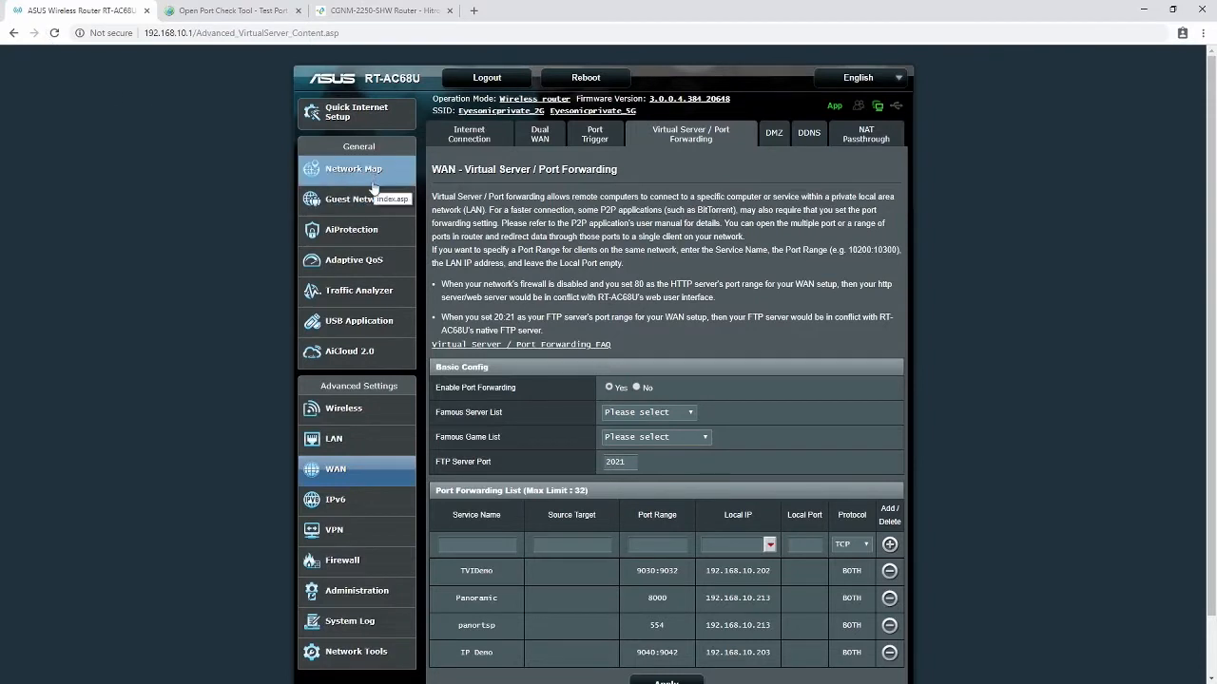
left_click(358, 470)
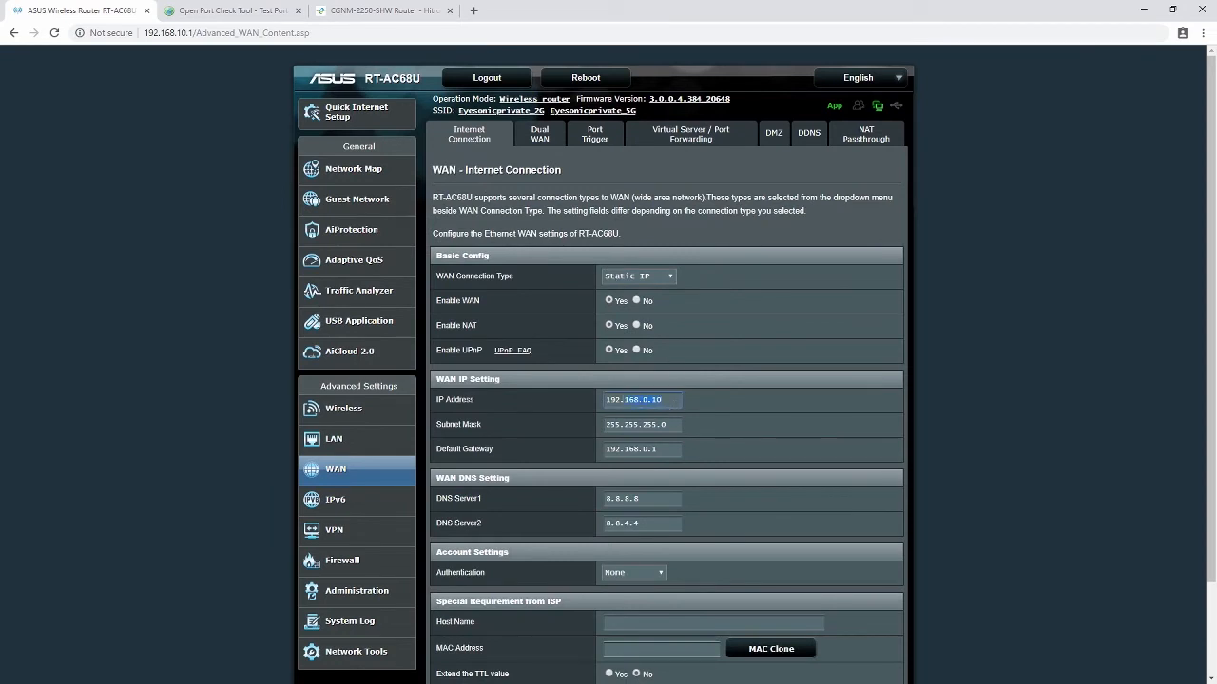
left_click_drag(624, 400, 599, 397)
left_click(217, 9)
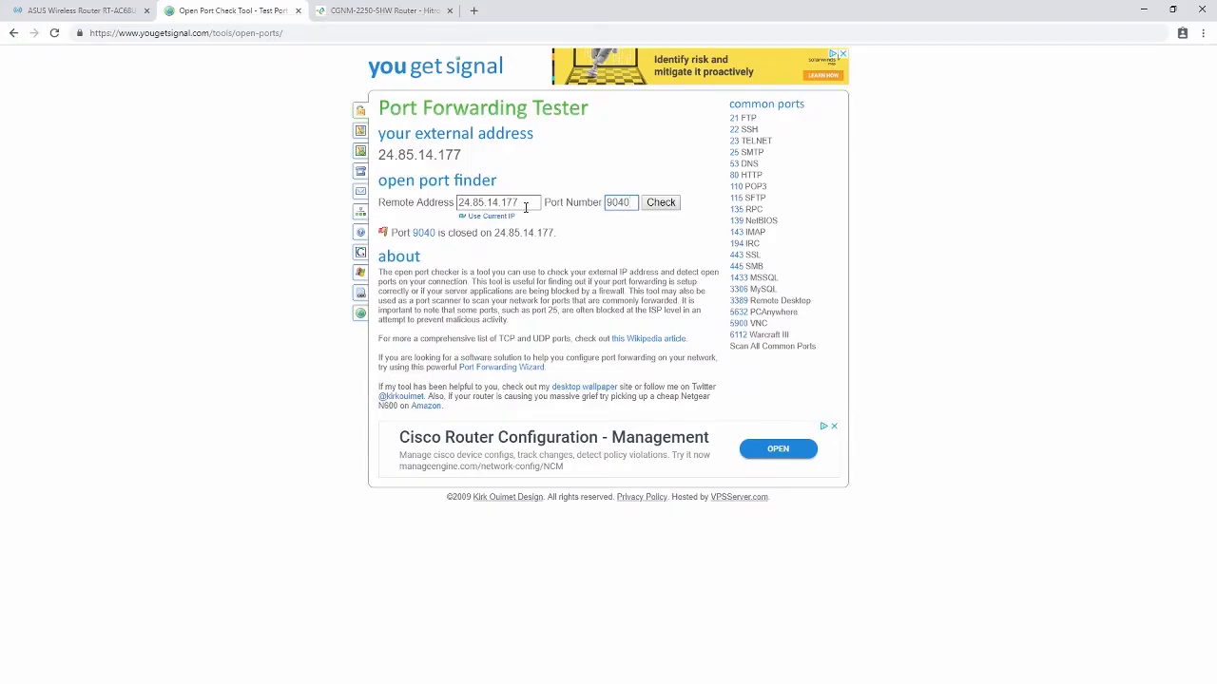
left_click_drag(524, 207, 442, 200)
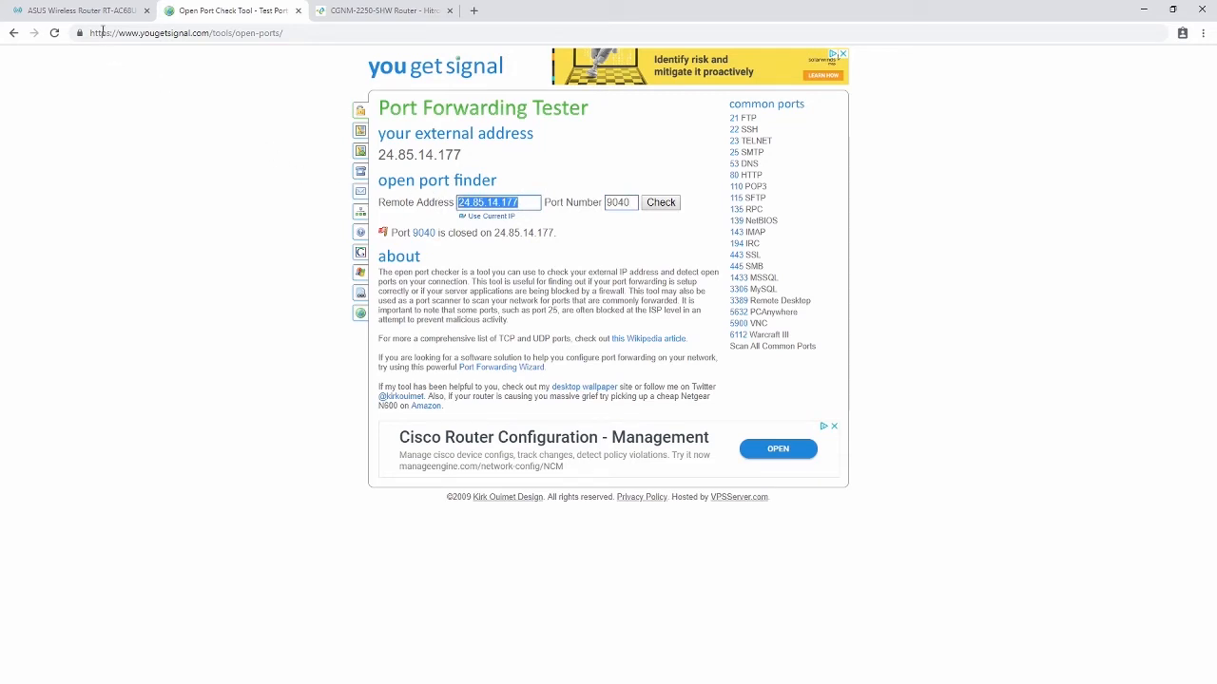
left_click(95, 10)
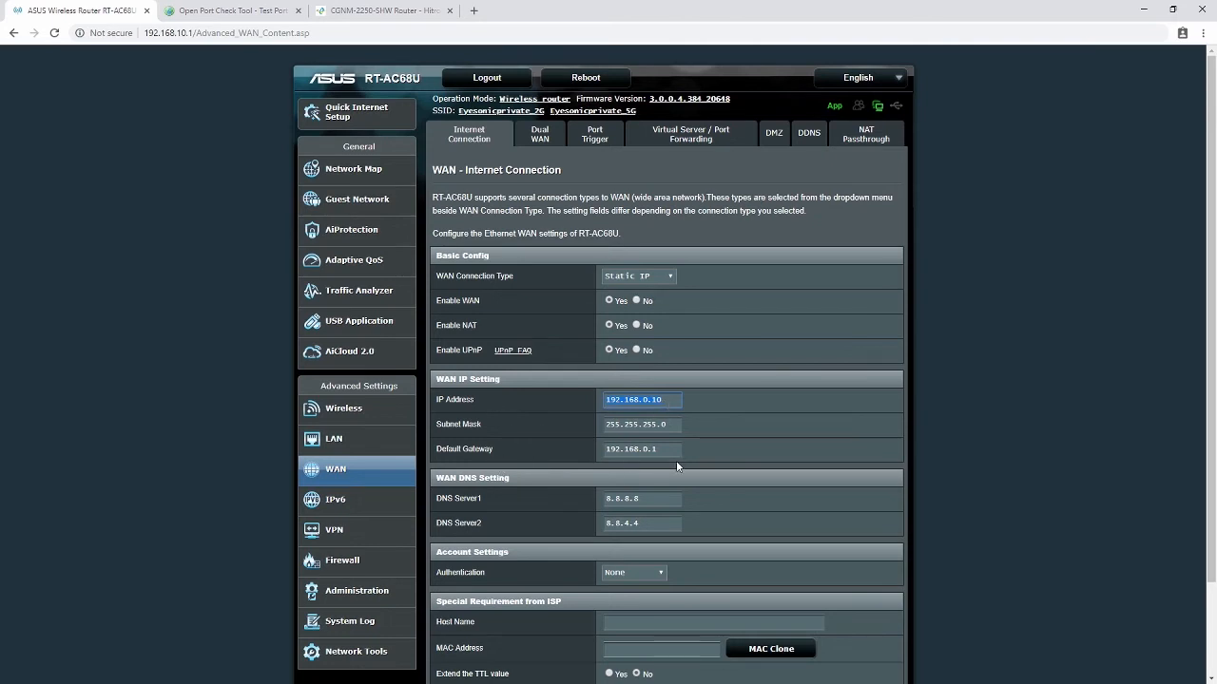
left_click_drag(649, 455, 591, 453)
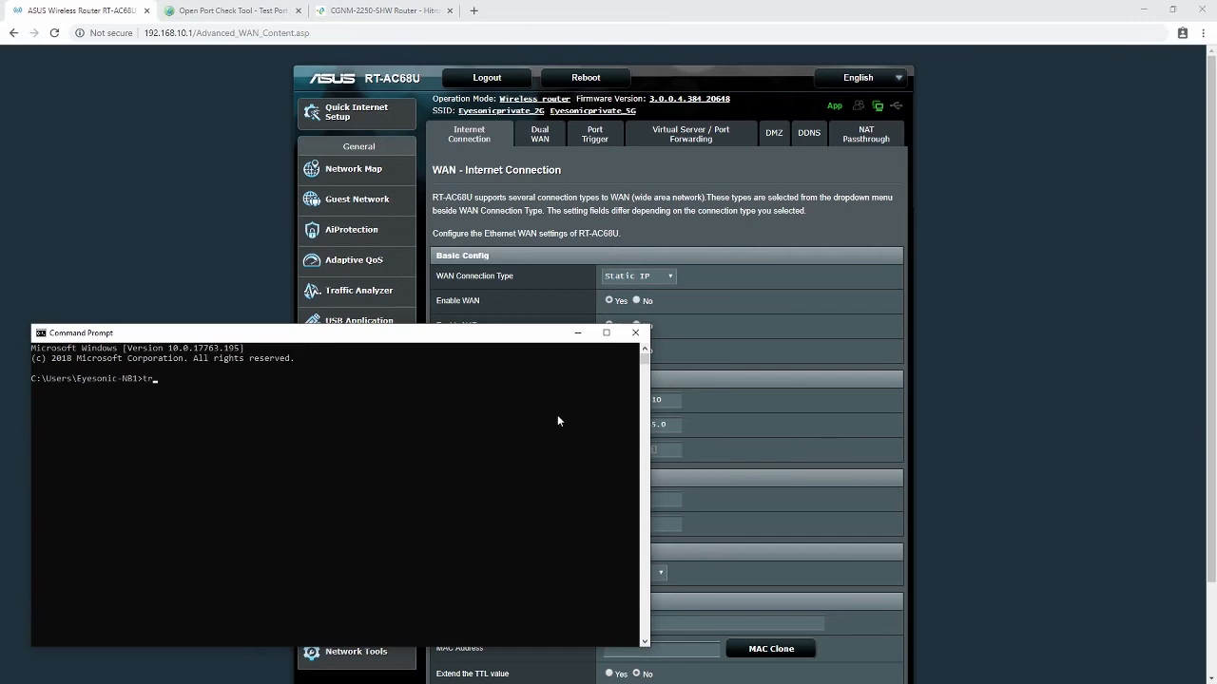
type("acert")
type(" 192.16")
key("BackSpace")
key("BackSpace")
key("BackSpace")
key("BackSpace")
key("BackSpace")
key("BackSpace")
key("BackSpace")
key("BackSpace")
key("BackSpace")
key("BackSpace")
key("BackSpace")
type("tracert ww")
type("w.goolg")
key("BackSpace")
key("BackSpace")
type("gle.ca")
key("Return")
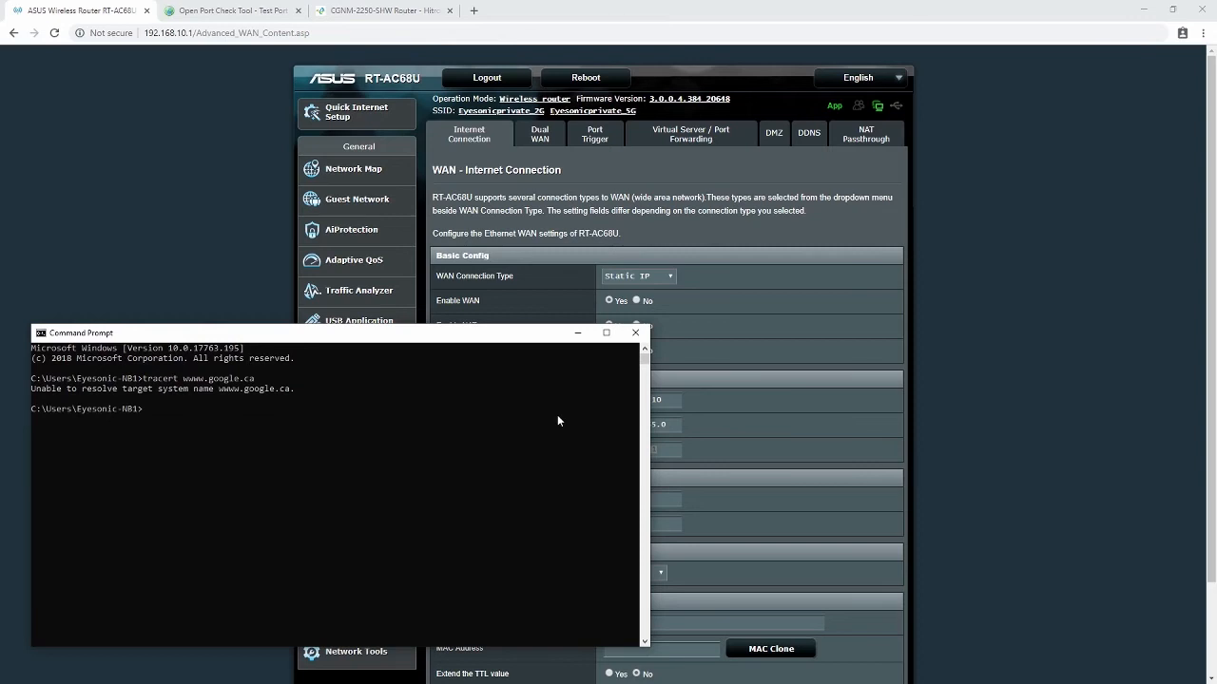
key("Up")
key("Left")
key("Left")
key("Left")
key("Left")
key("BackSpace")
key("Return")
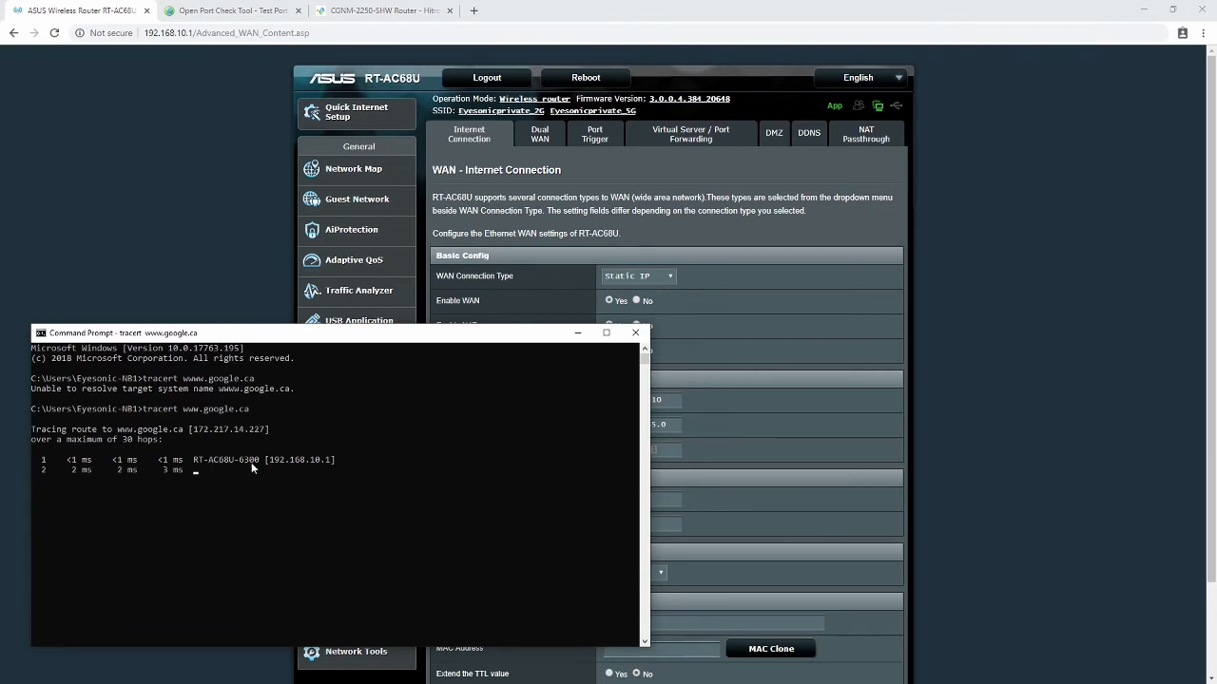
Examine the addresses of the first three hops in the trace output to identify how many routers are in the path.
left_click_drag(266, 460, 355, 466)
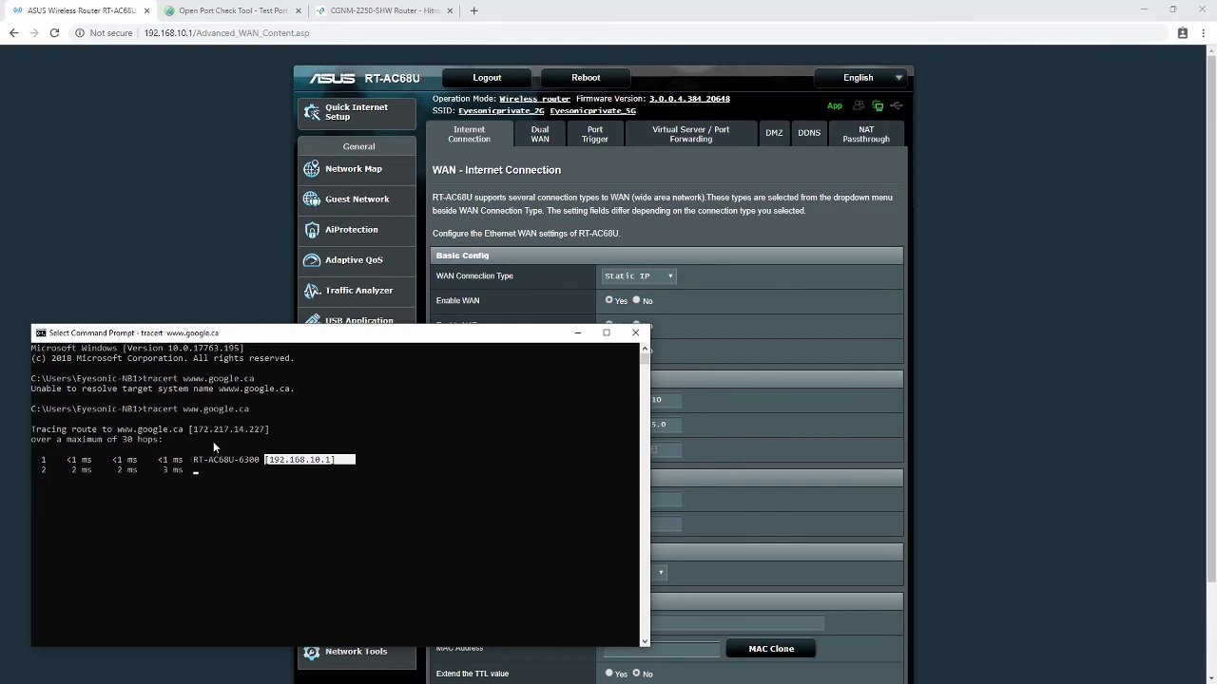
left_click(218, 409)
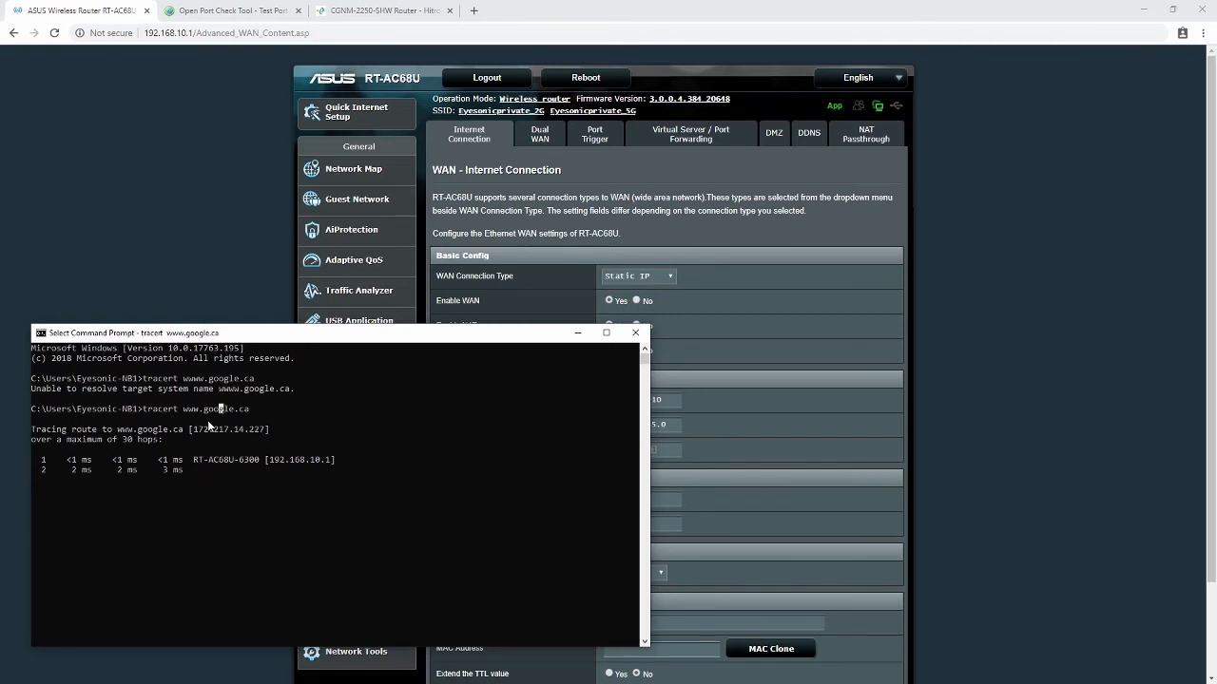
key("Return")
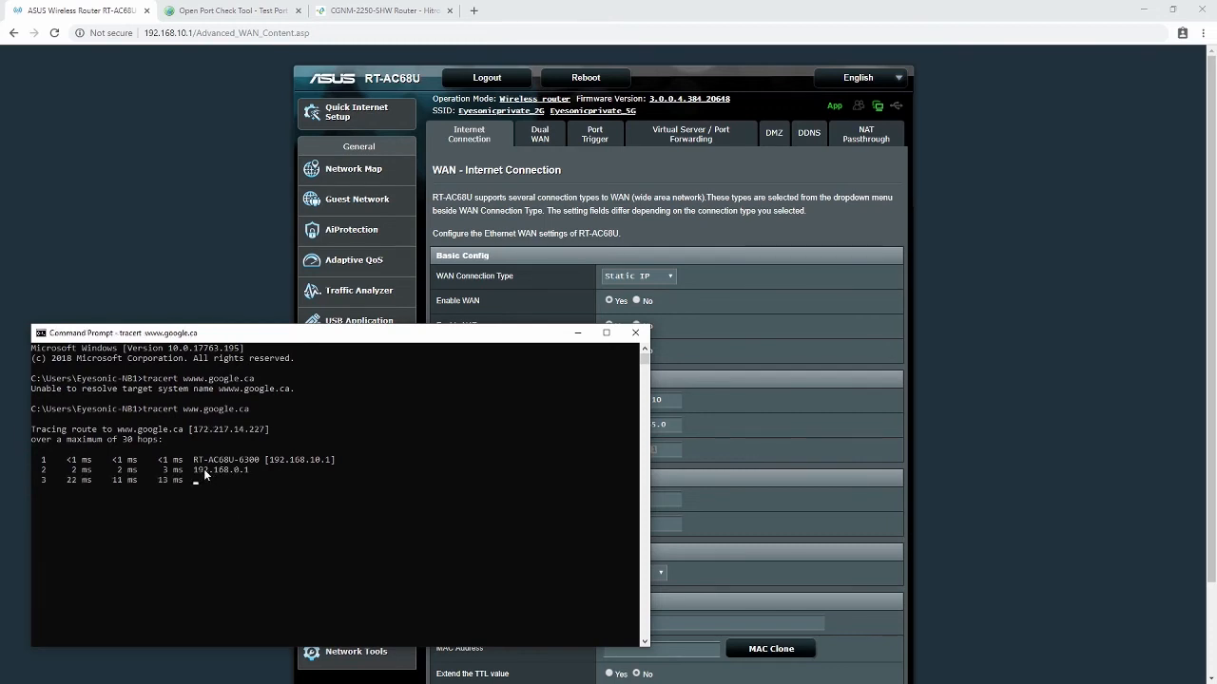
left_click_drag(199, 470, 242, 470)
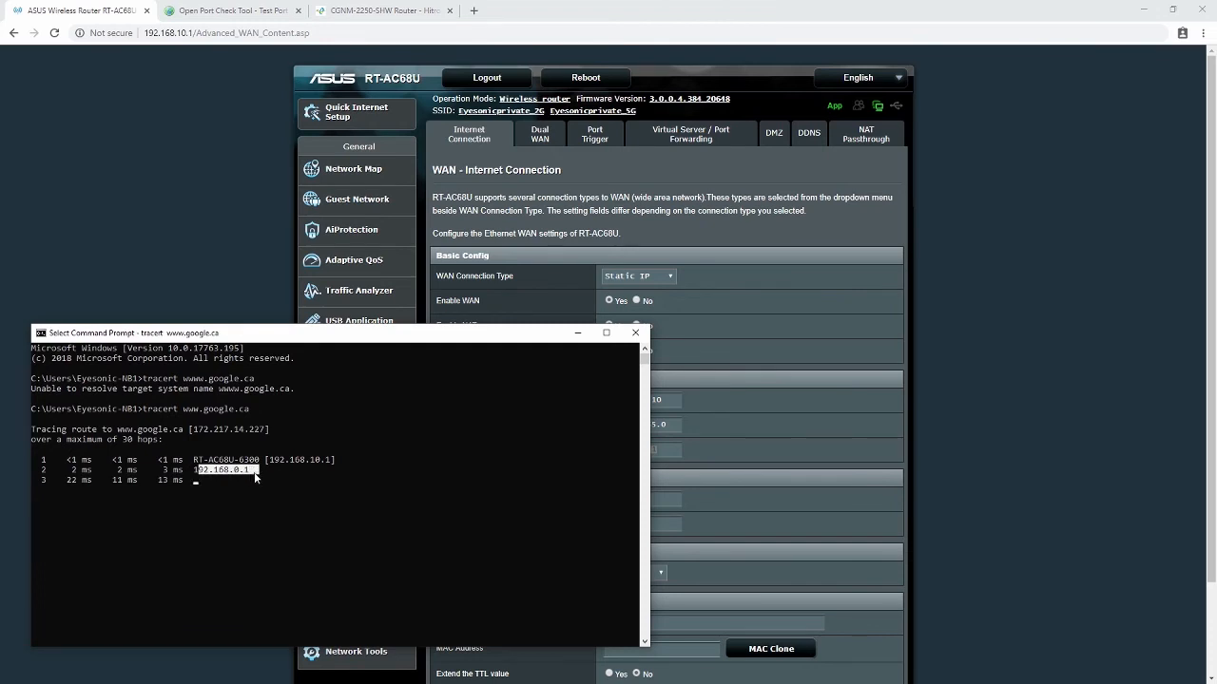
left_click(266, 472)
key("Escape")
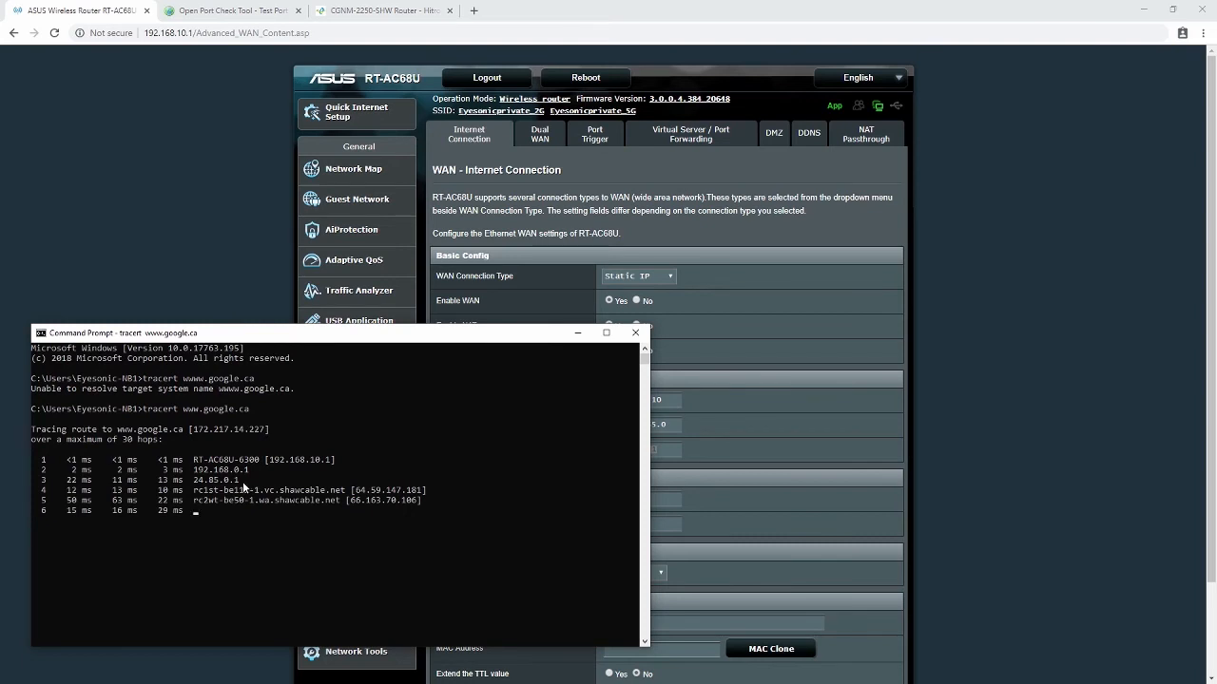
left_click_drag(253, 481, 194, 481)
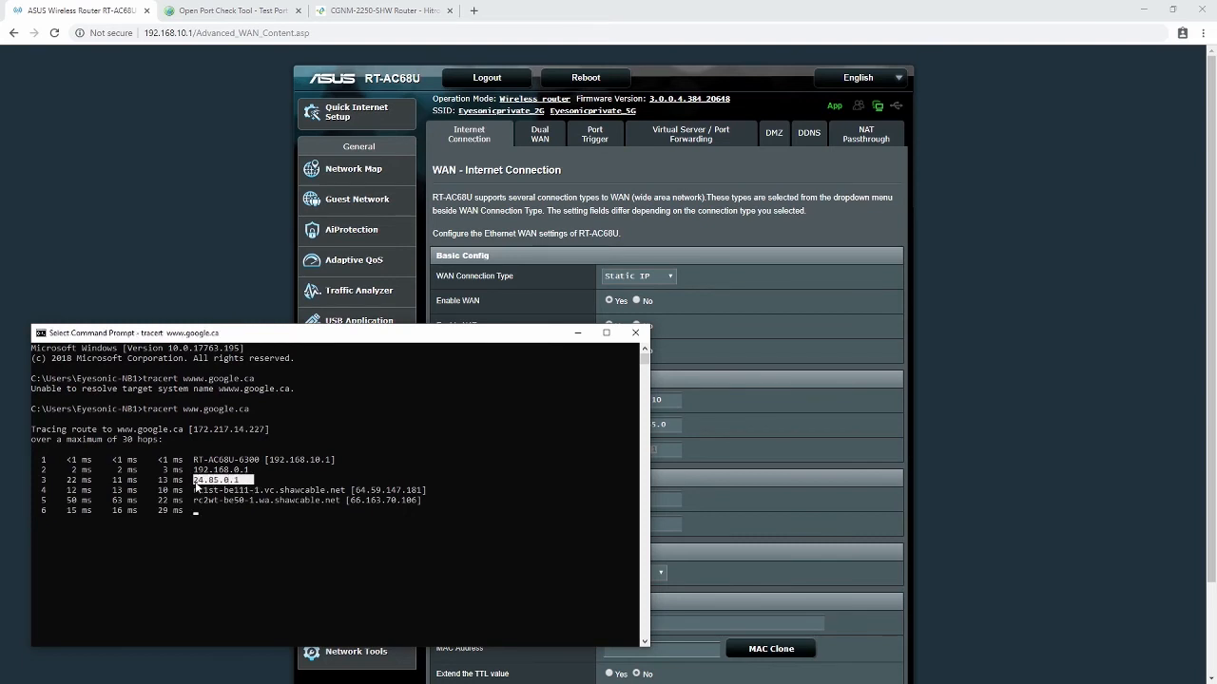
left_click(275, 481)
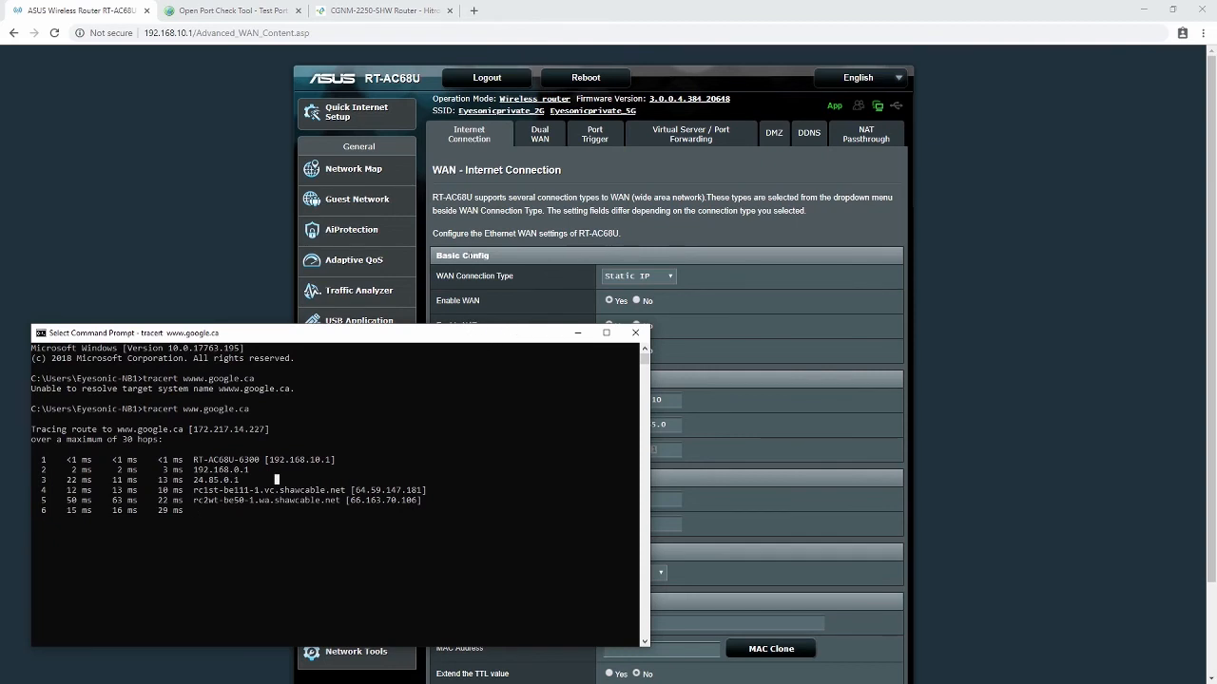
Switch to the Hitron router's admin page and open its port forwarding rules.
left_click(364, 16)
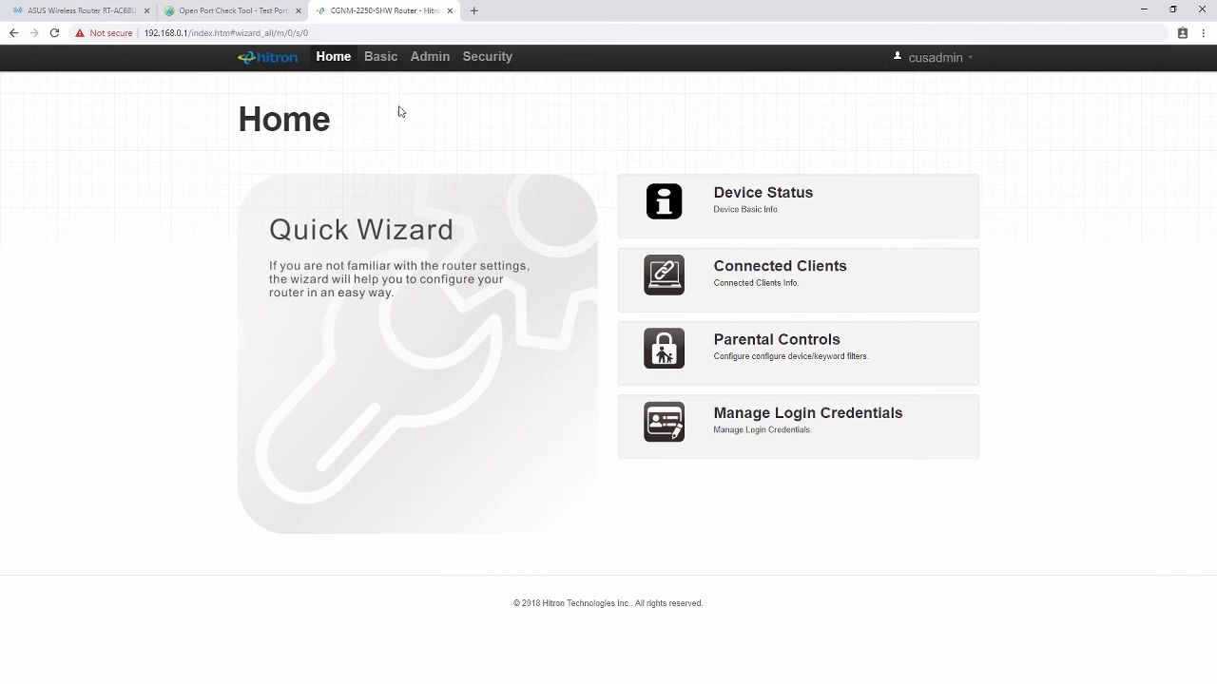
left_click(380, 59)
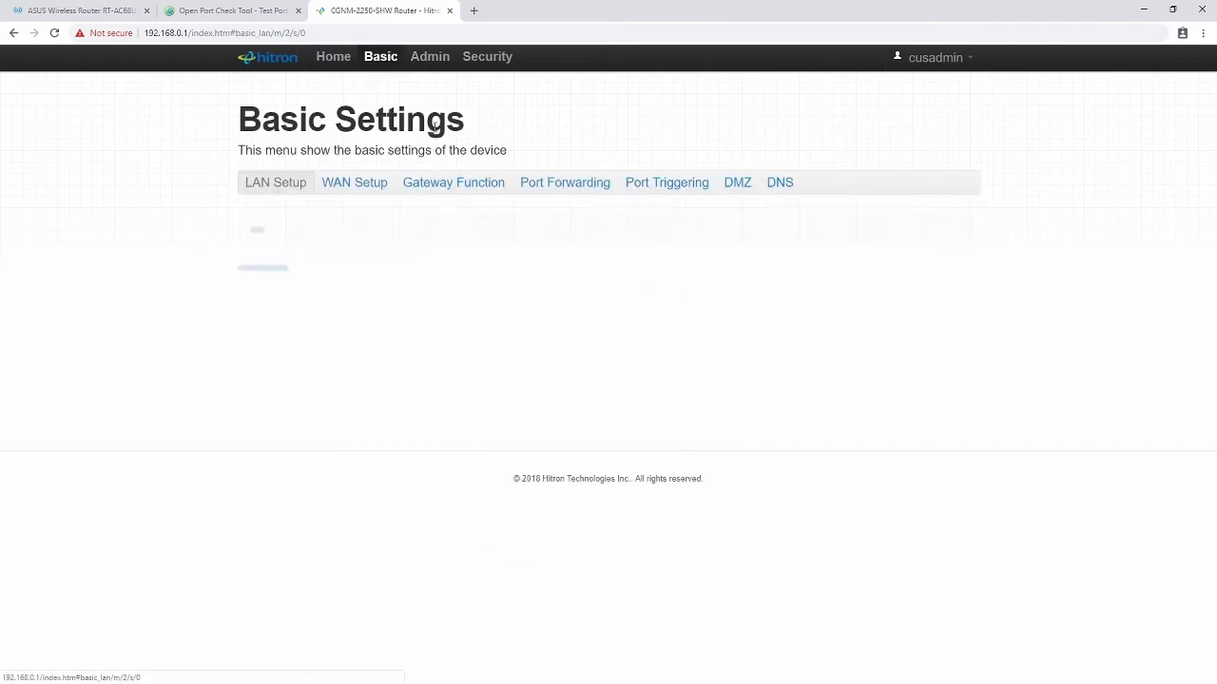
left_click(559, 190)
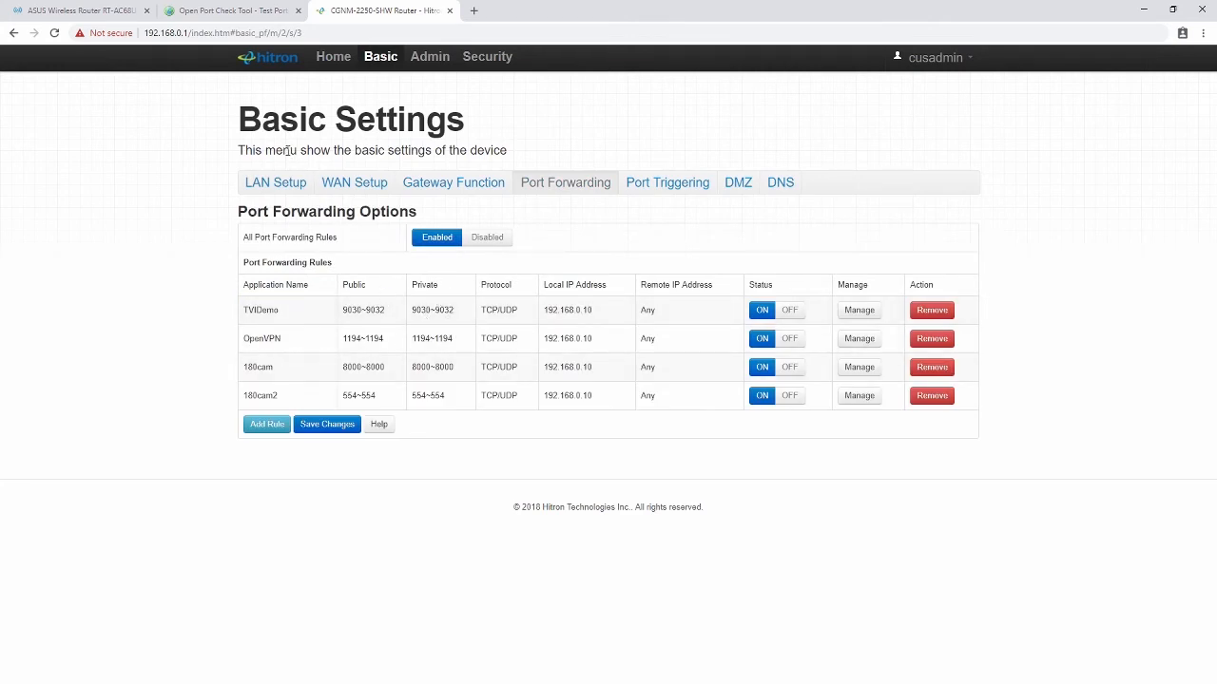
Start a new port forwarding rule with the application name IP Demo and the TCP/UDP protocol.
left_click(268, 425)
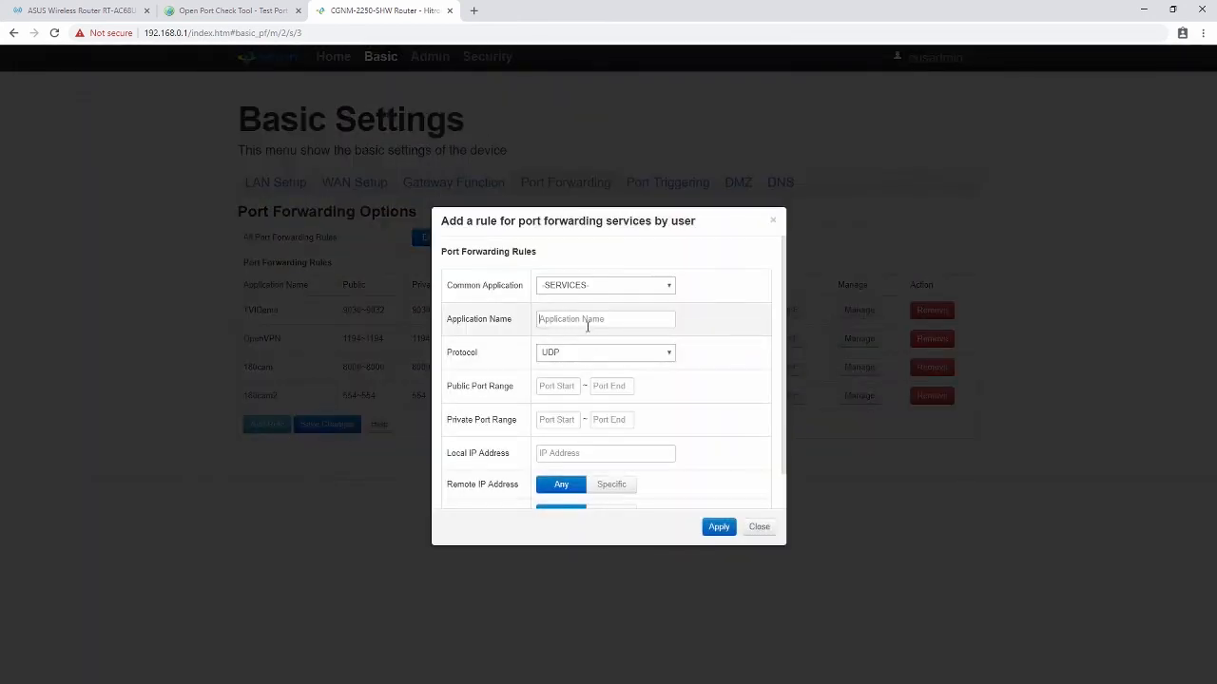
left_click(582, 323)
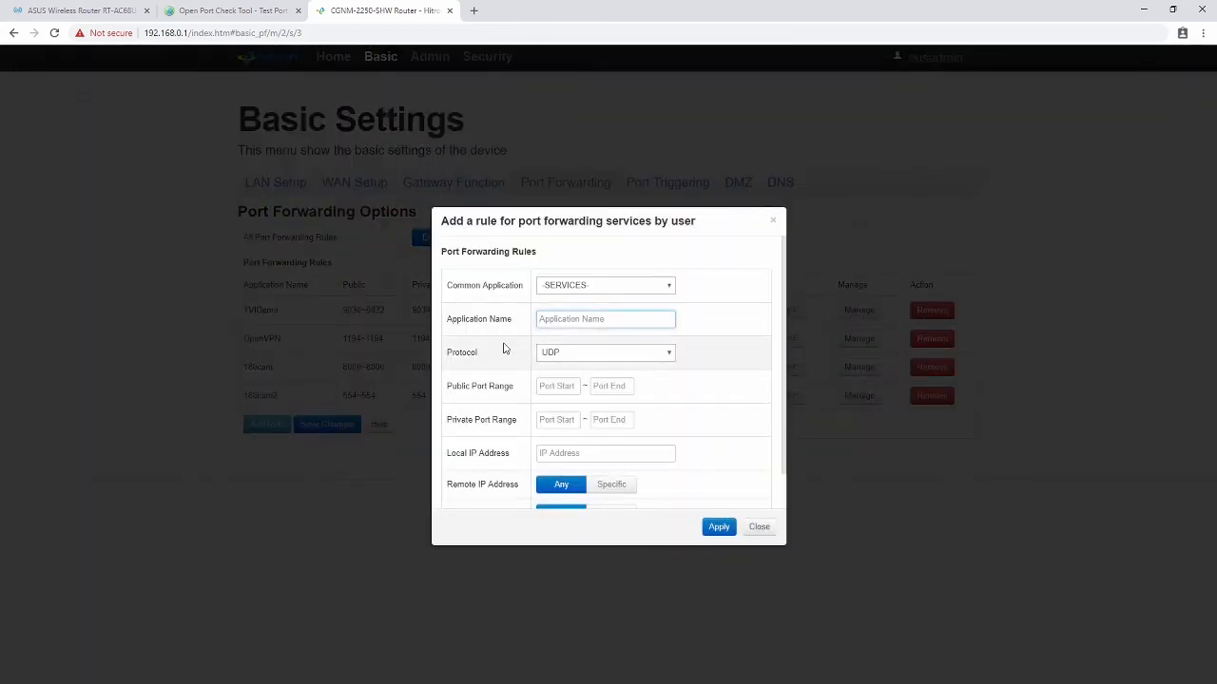
type("IP Demo")
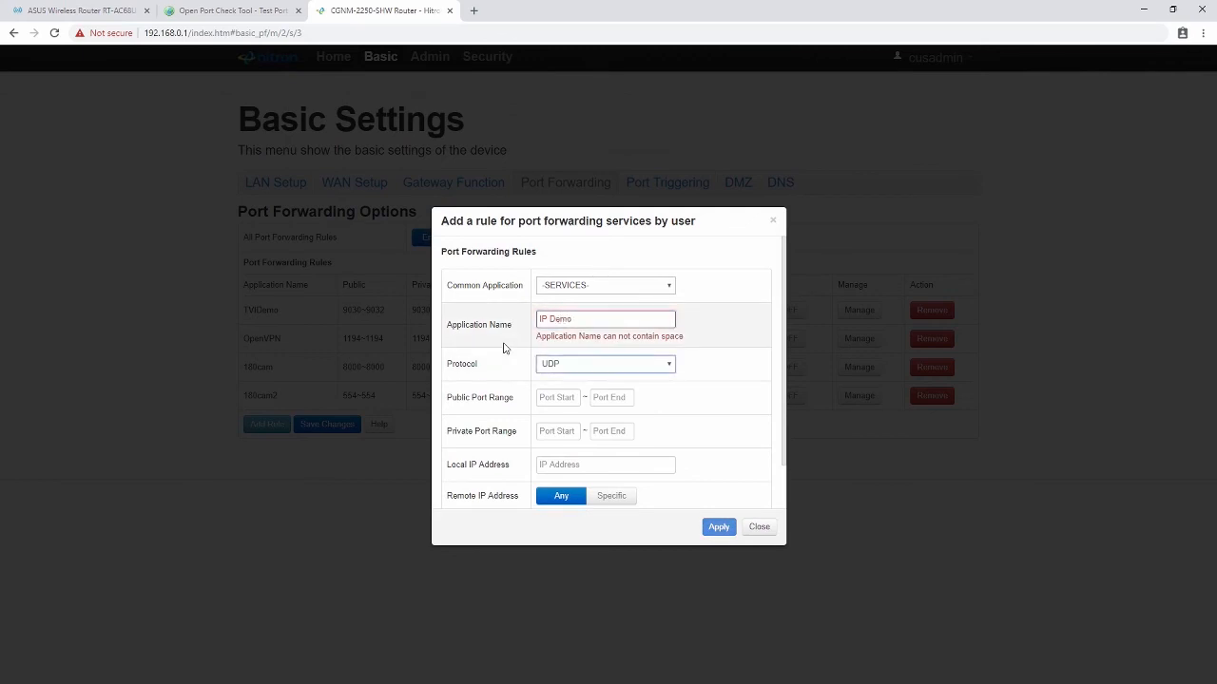
left_click(620, 363)
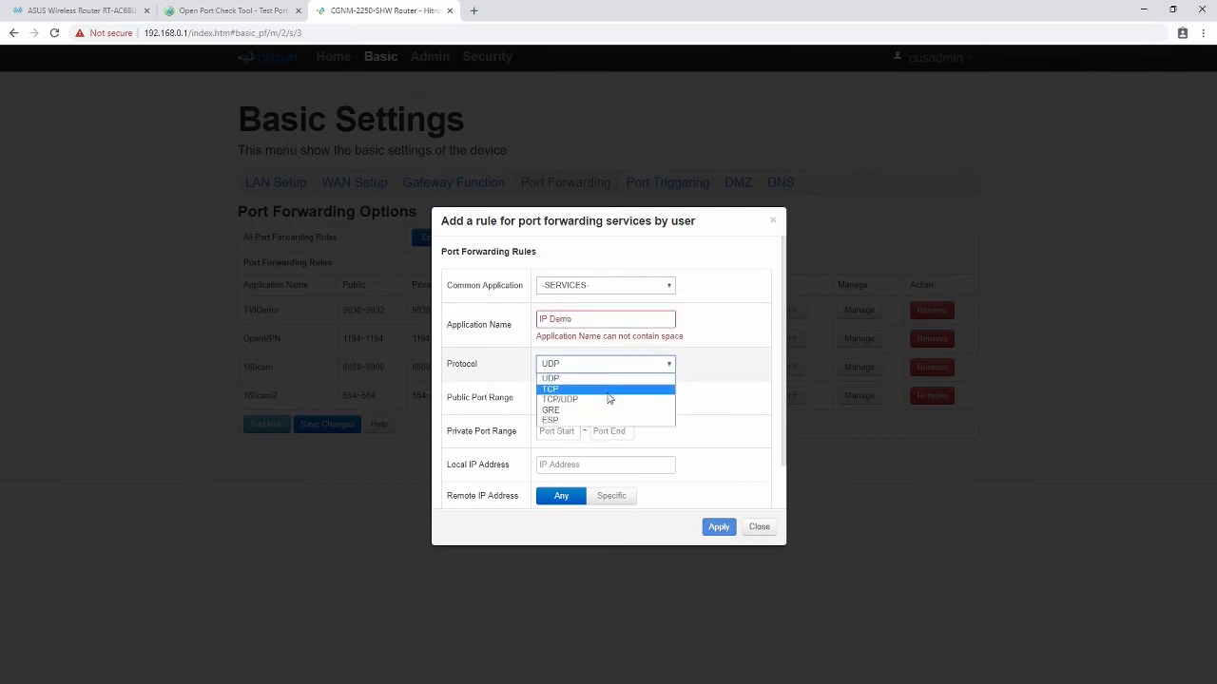
left_click(608, 399)
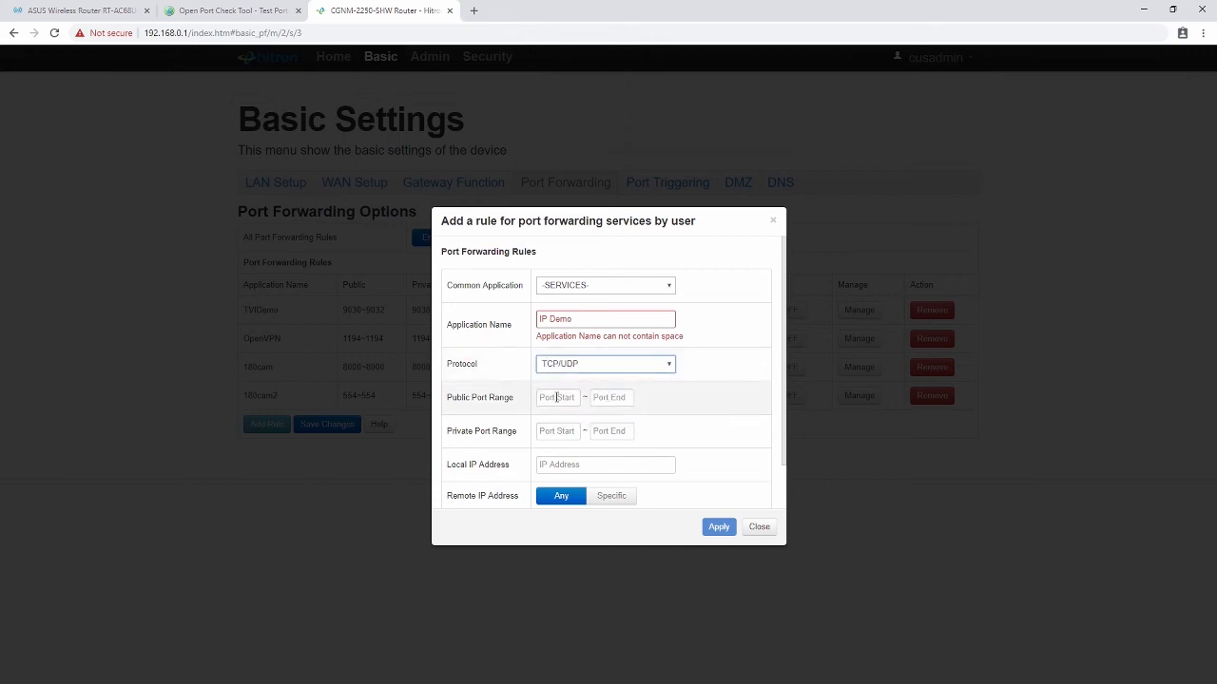
Set both the public and private port ranges of the new rule to 9040 to 9042.
left_click(556, 397)
type("9040")
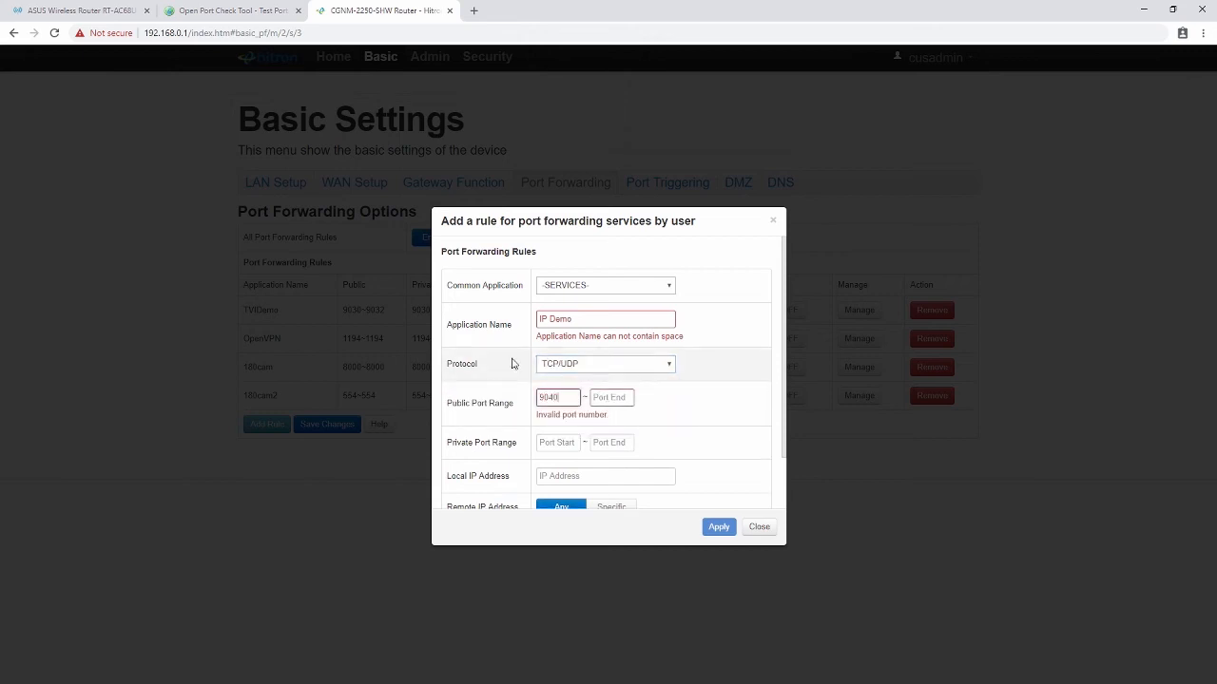
key("Tab")
type("9042")
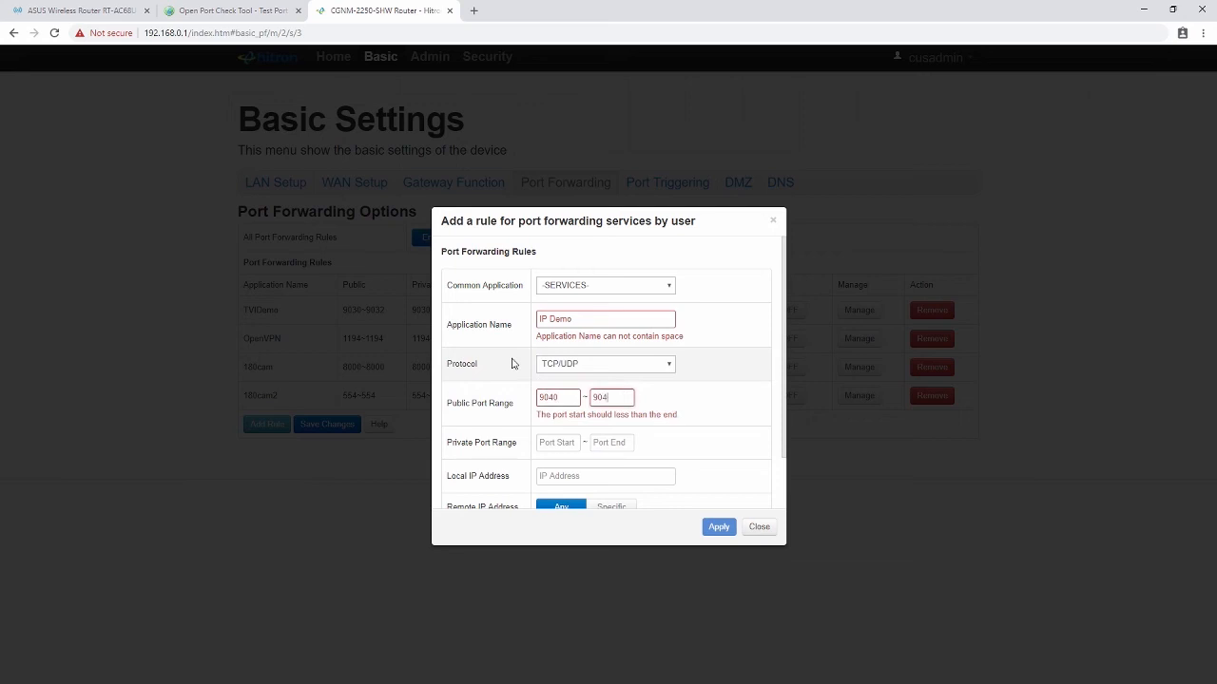
key("Tab")
type("9040")
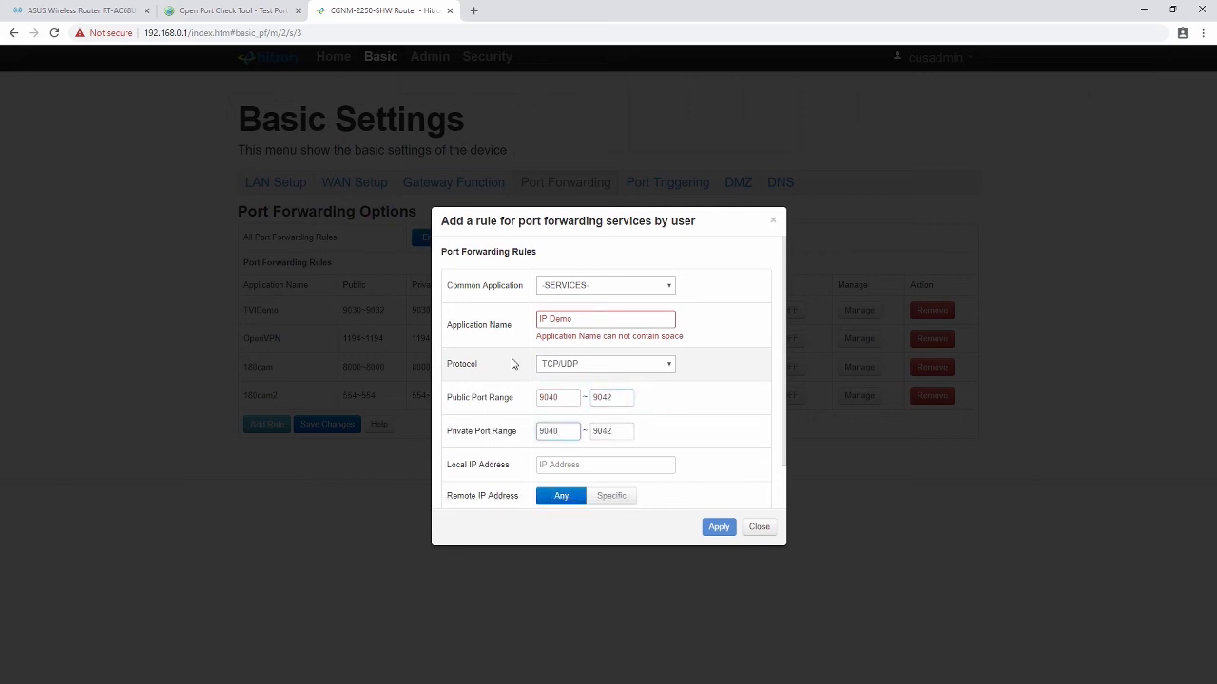
Set the rule's local IP address to the ASUS router's WAN IP address, 192.168.0.10, checking it on the ASUS page.
left_click(556, 463)
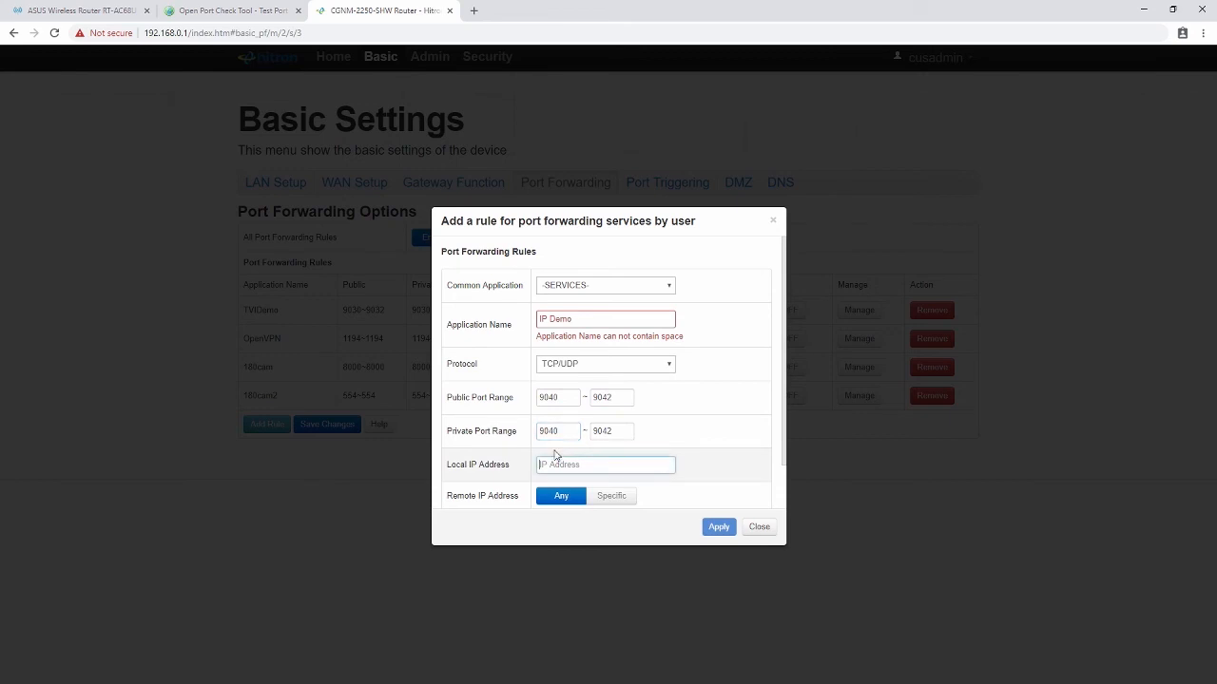
type("192.168.")
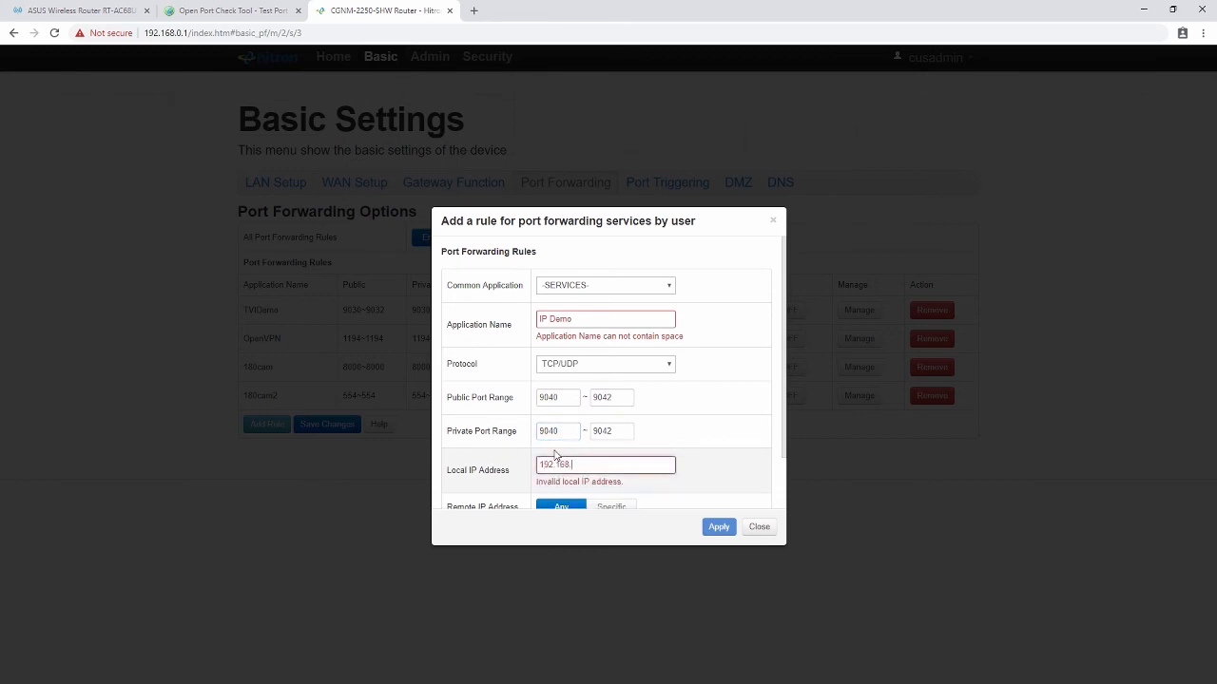
type("10.")
key("BackSpace")
key("BackSpace")
key("BackSpace")
type("0.")
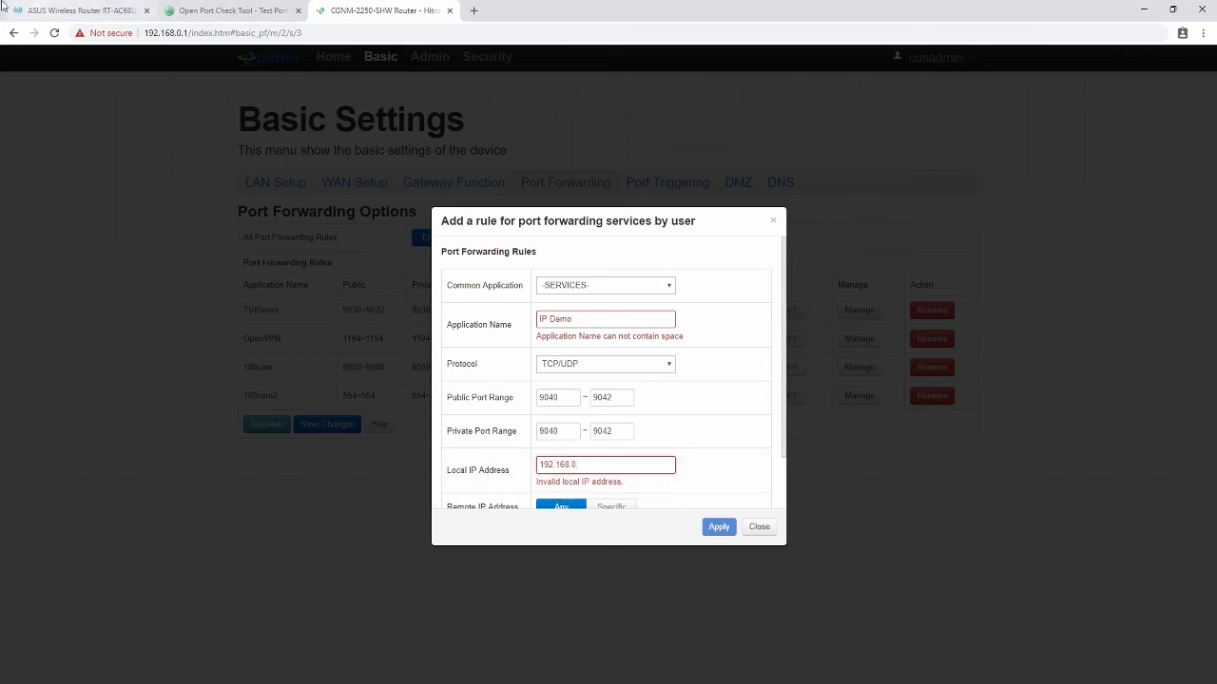
left_click(82, 10)
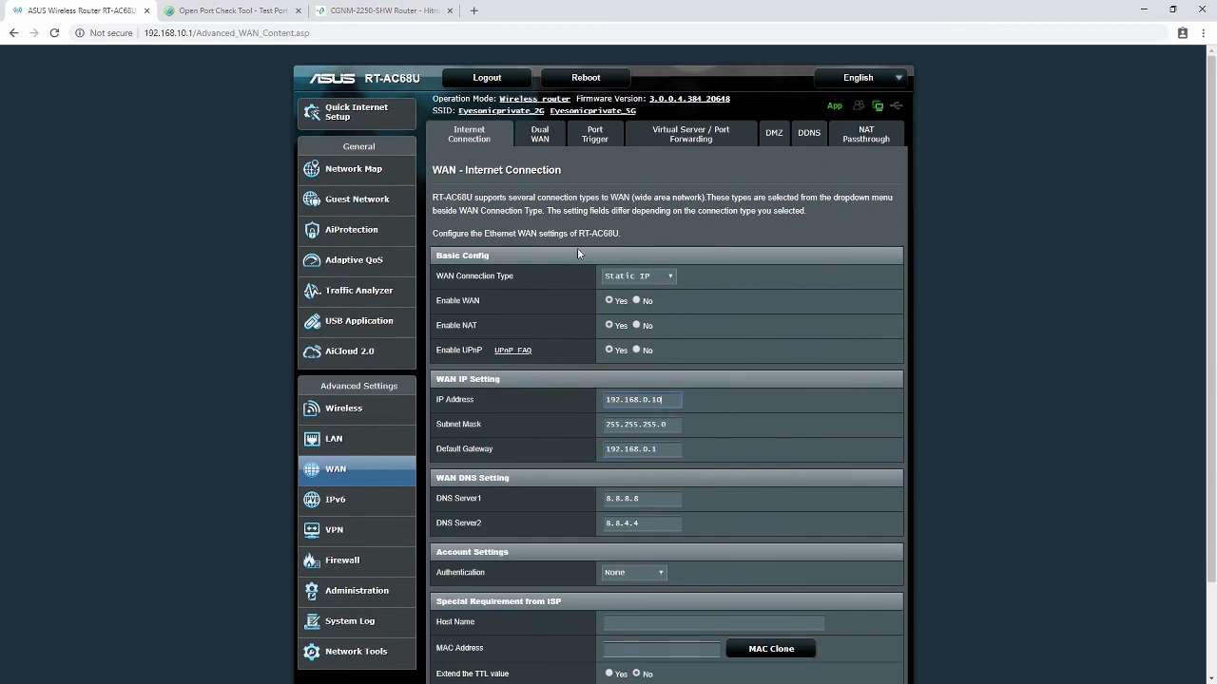
left_click(388, 12)
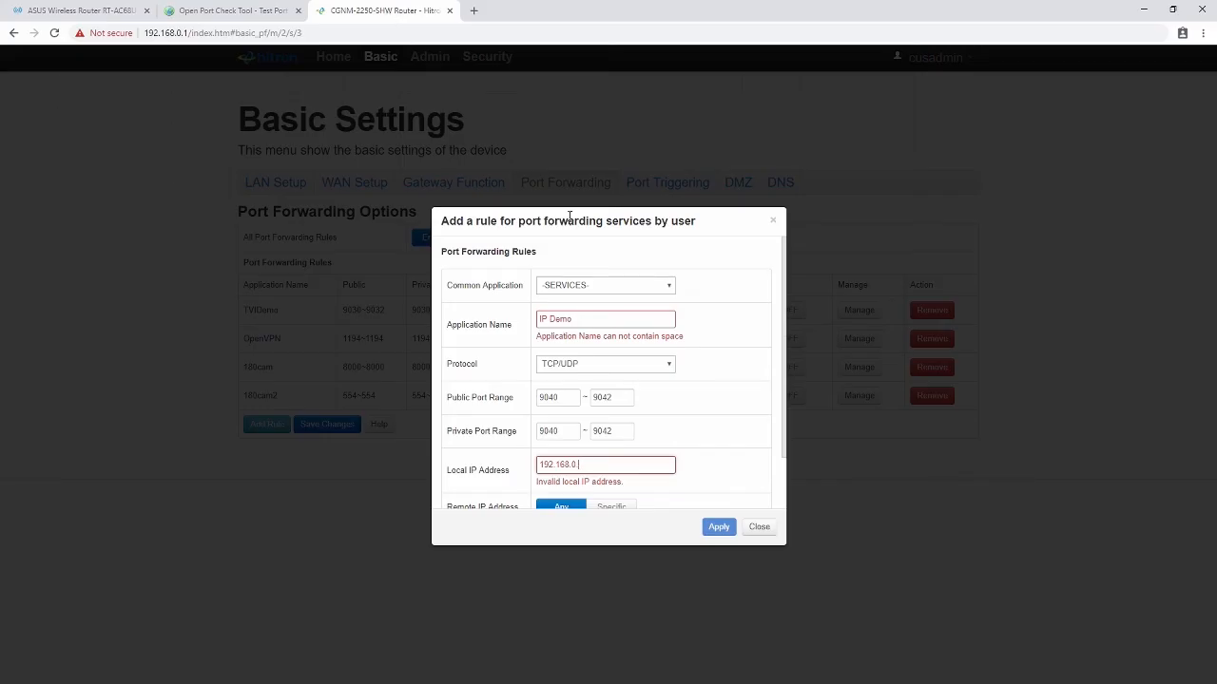
type("10")
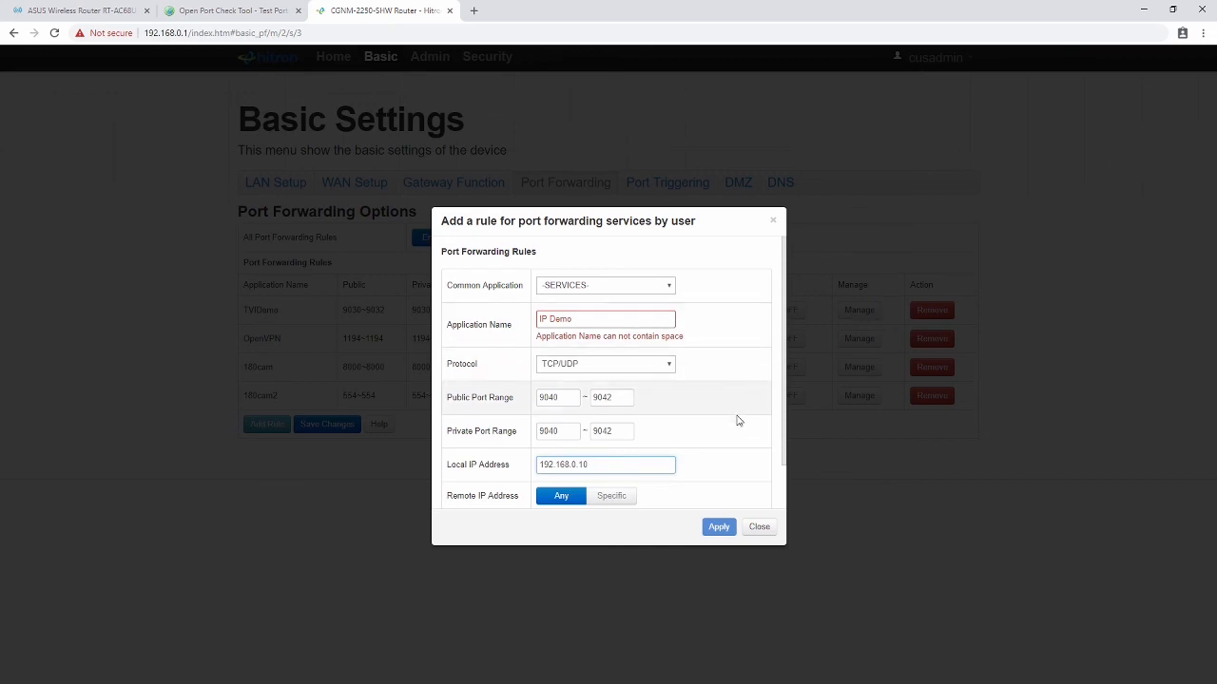
Change the rule's application name to IPDemo and save the new port forwarding rule on the Hitron router.
scroll(698, 475, "down", 1)
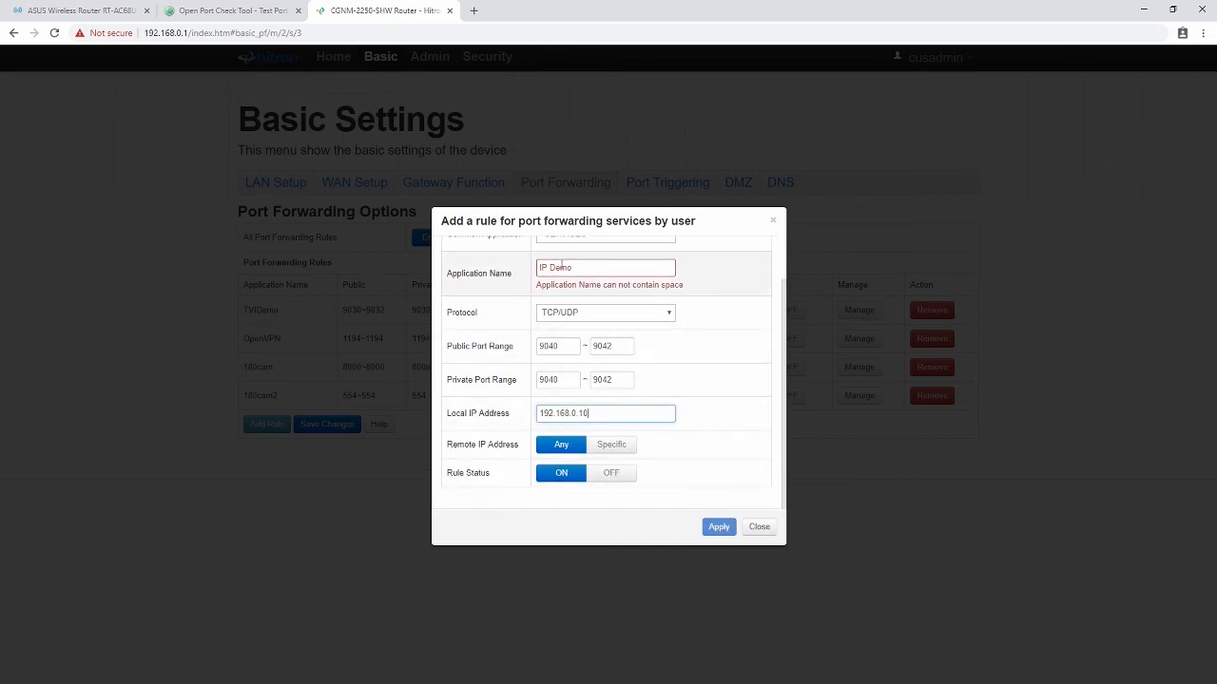
left_click(550, 268)
key("BackSpace")
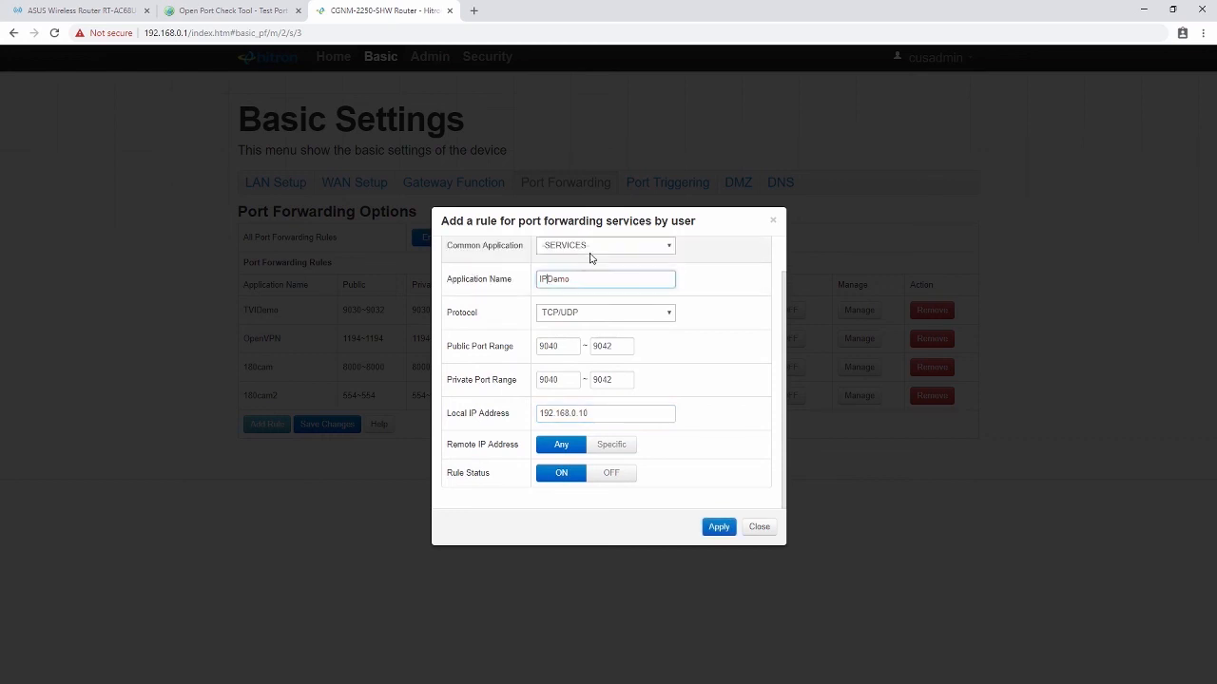
left_click(718, 527)
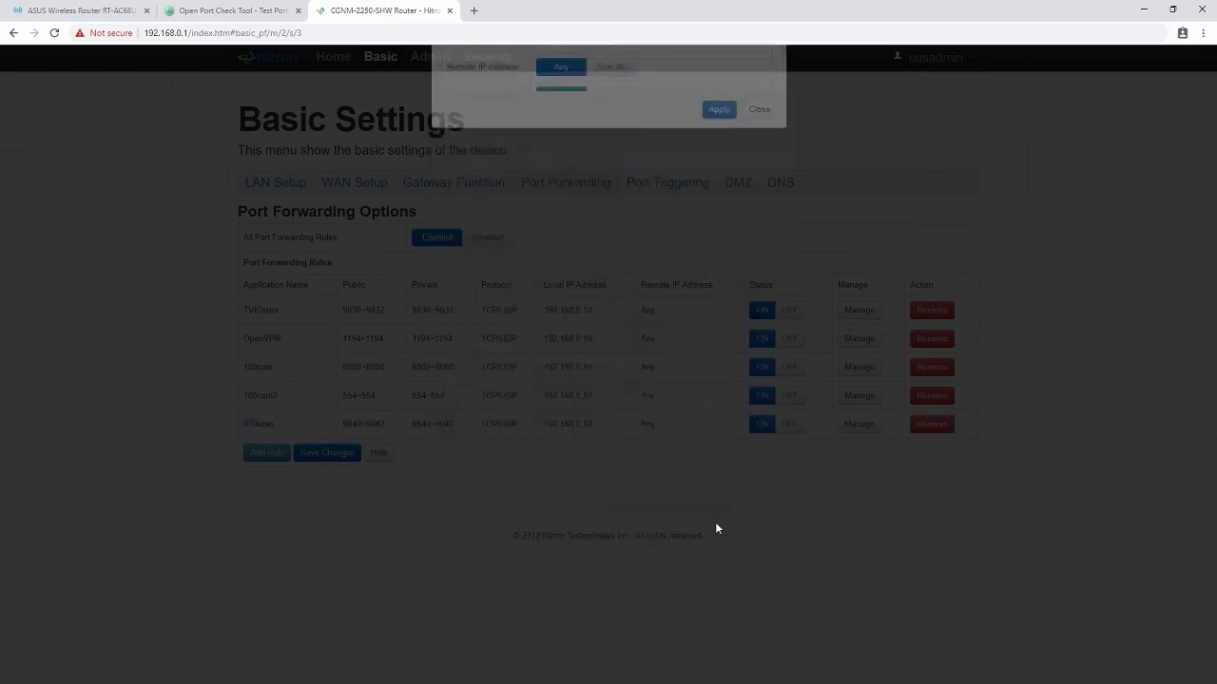
left_click(302, 453)
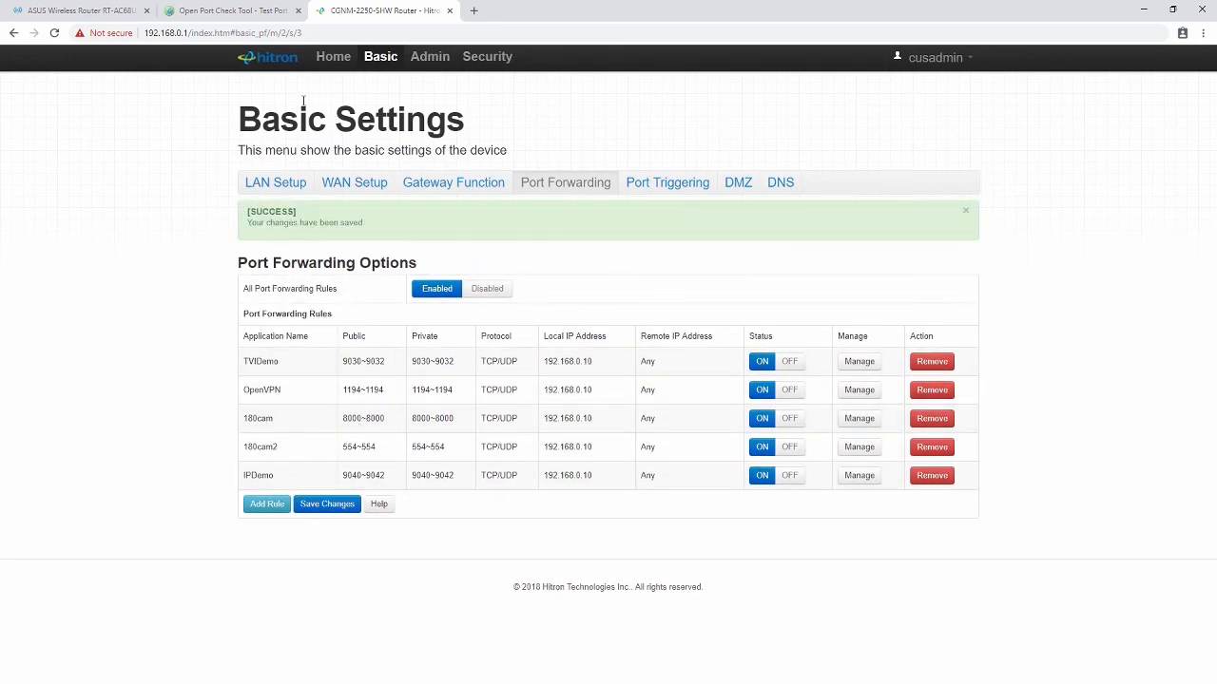
Recheck port 9040 on the external address with the online Port Forwarding Tester.
left_click(210, 11)
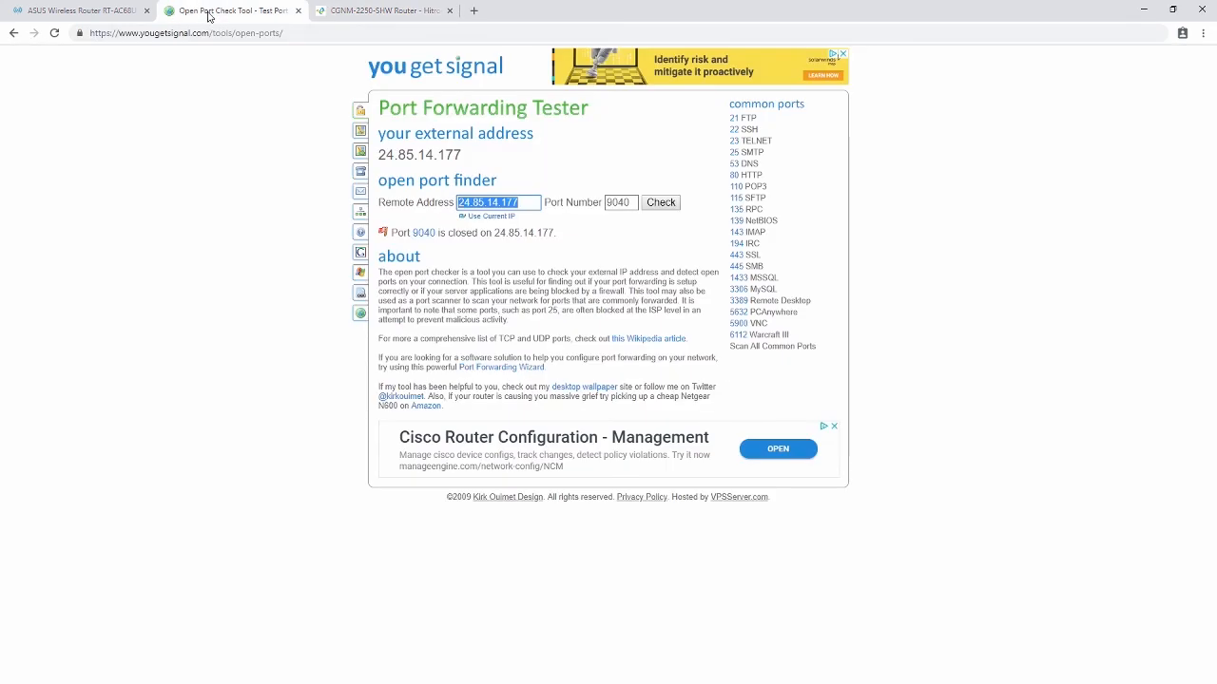
left_click(660, 204)
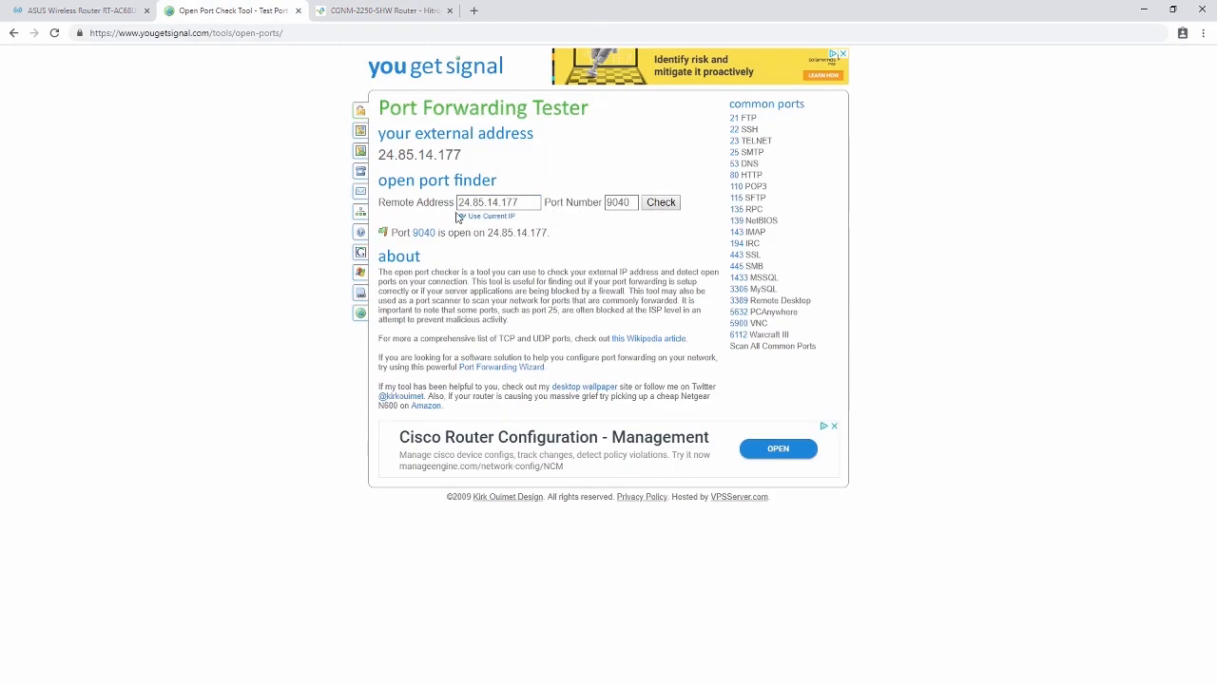